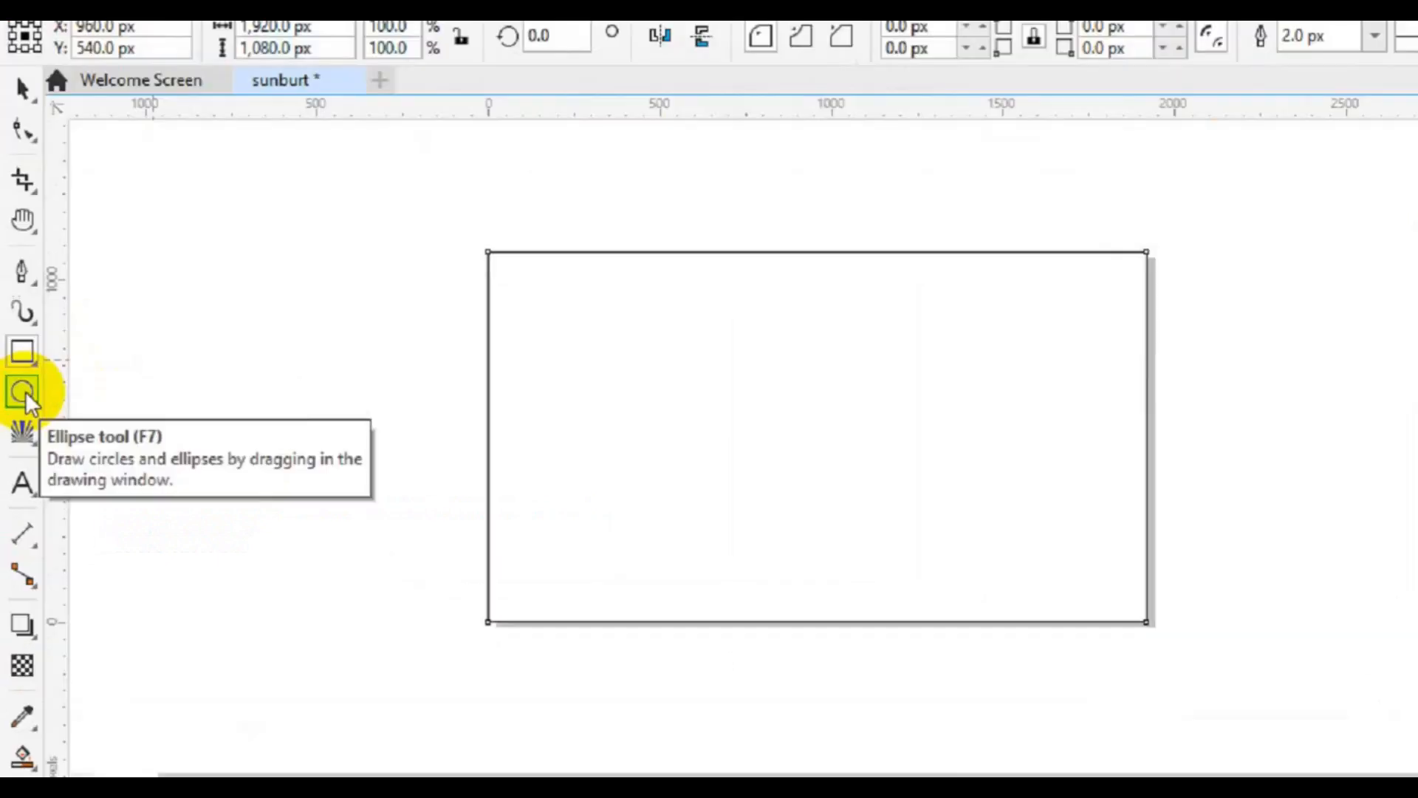
Step: Draw a circle about 121 px in diameter inside the page-sized rectangle
left_click(24, 393)
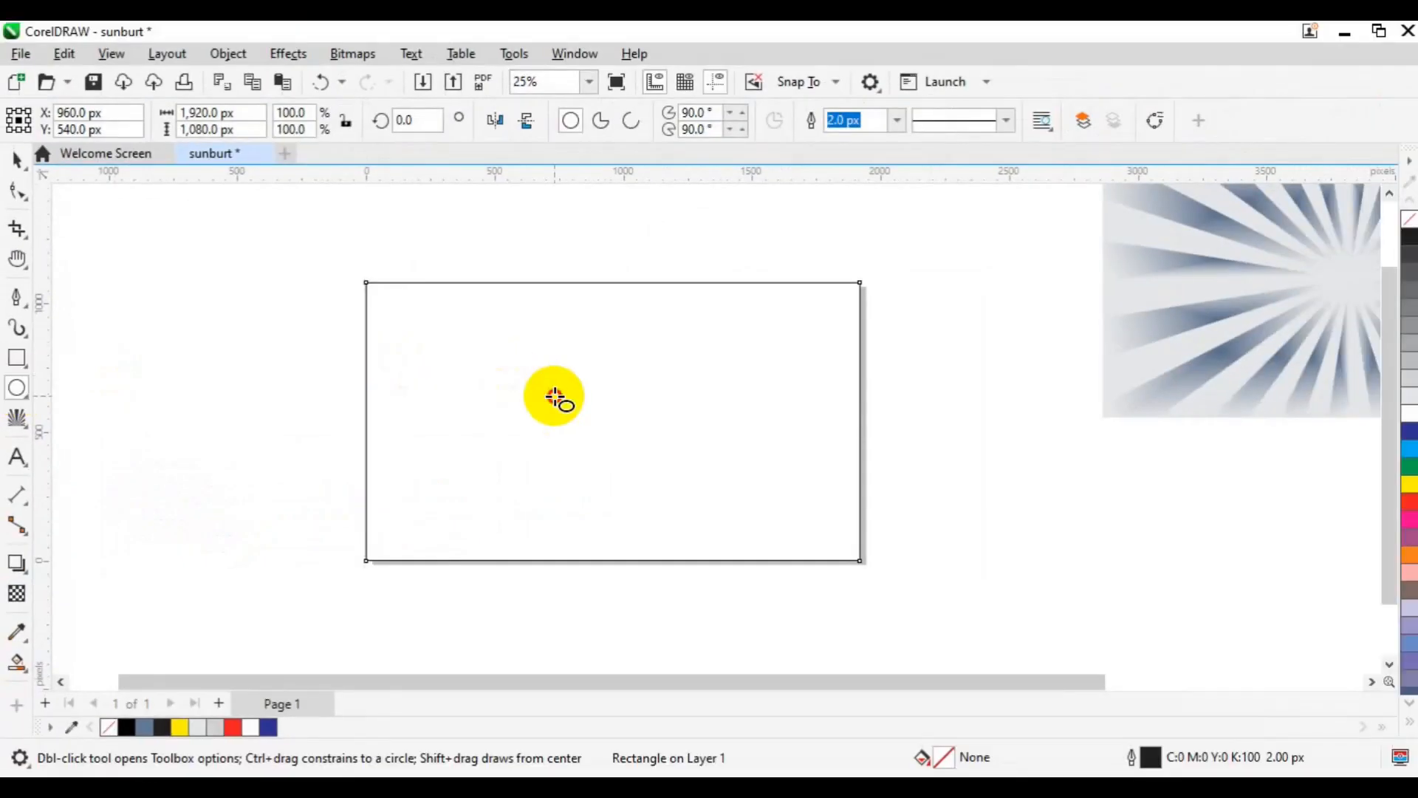
left_click_drag(555, 397, 579, 428)
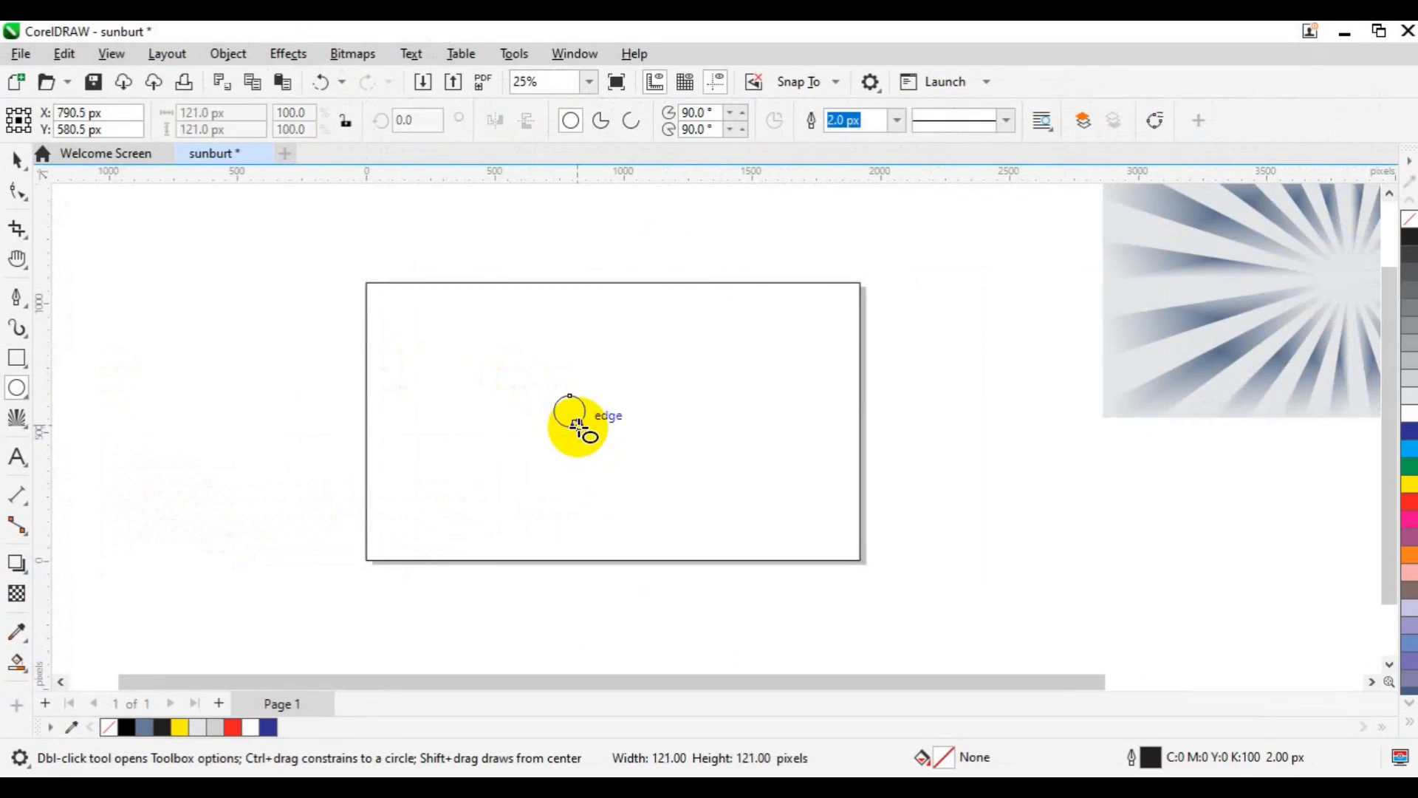
left_click(210, 113)
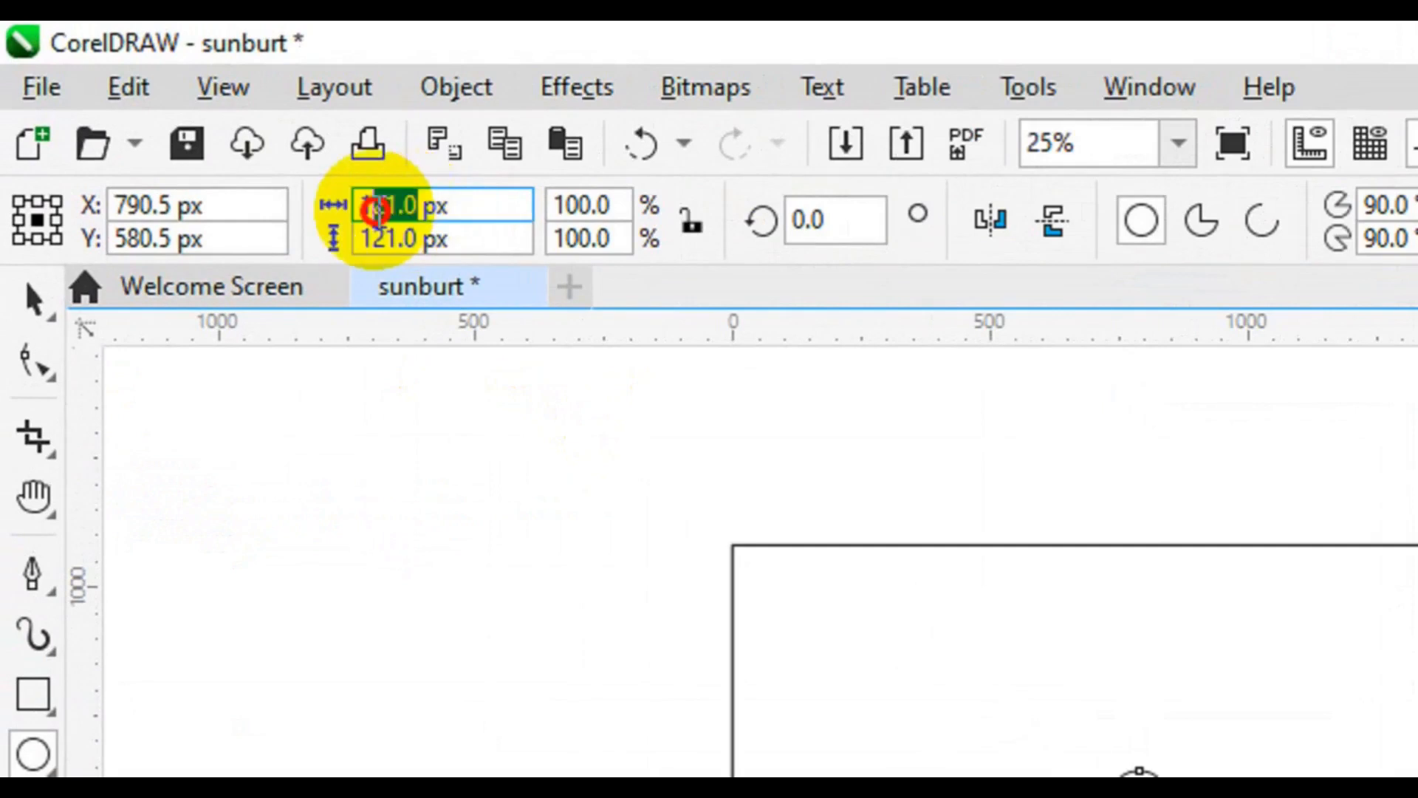
left_click(456, 238)
left_click_drag(456, 238, 354, 237)
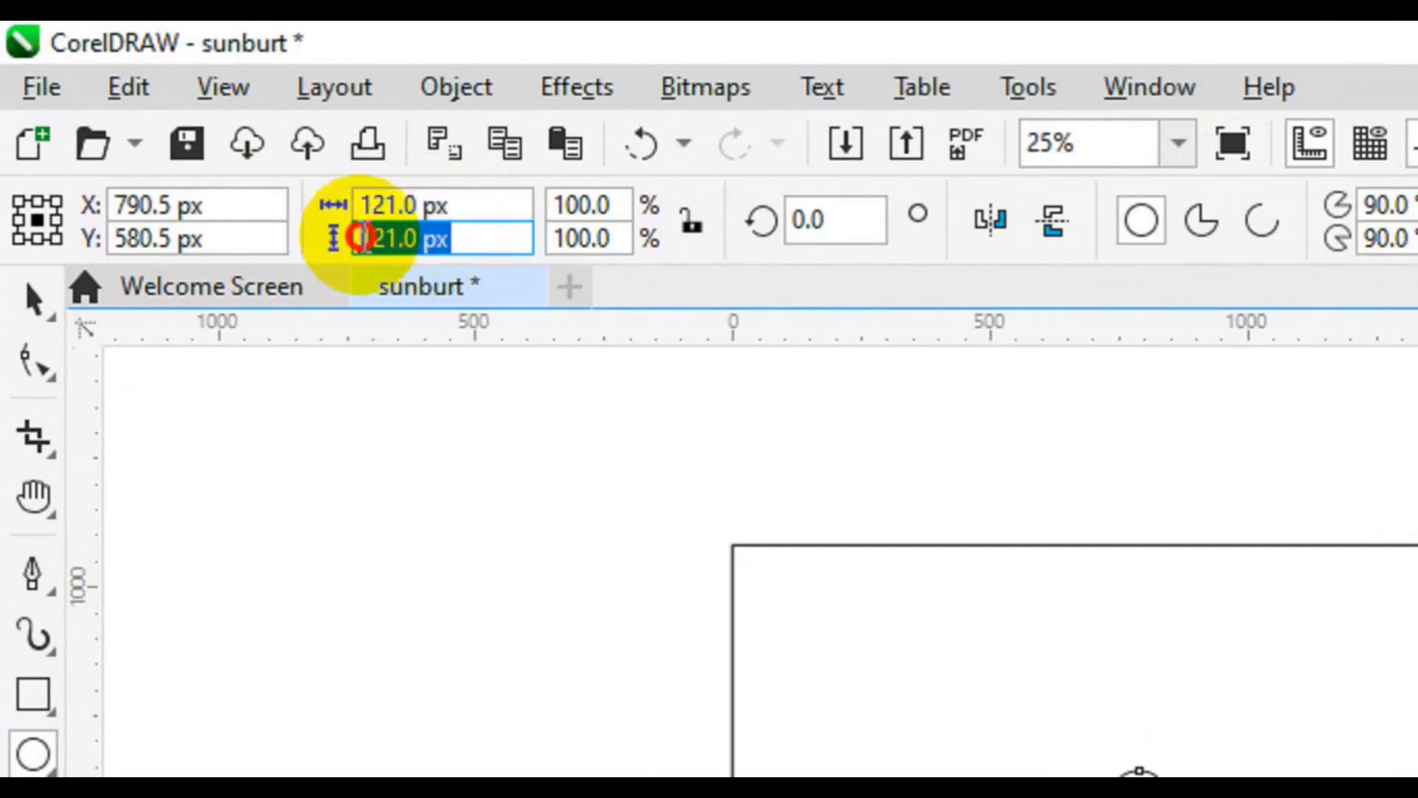
key("BackSpace")
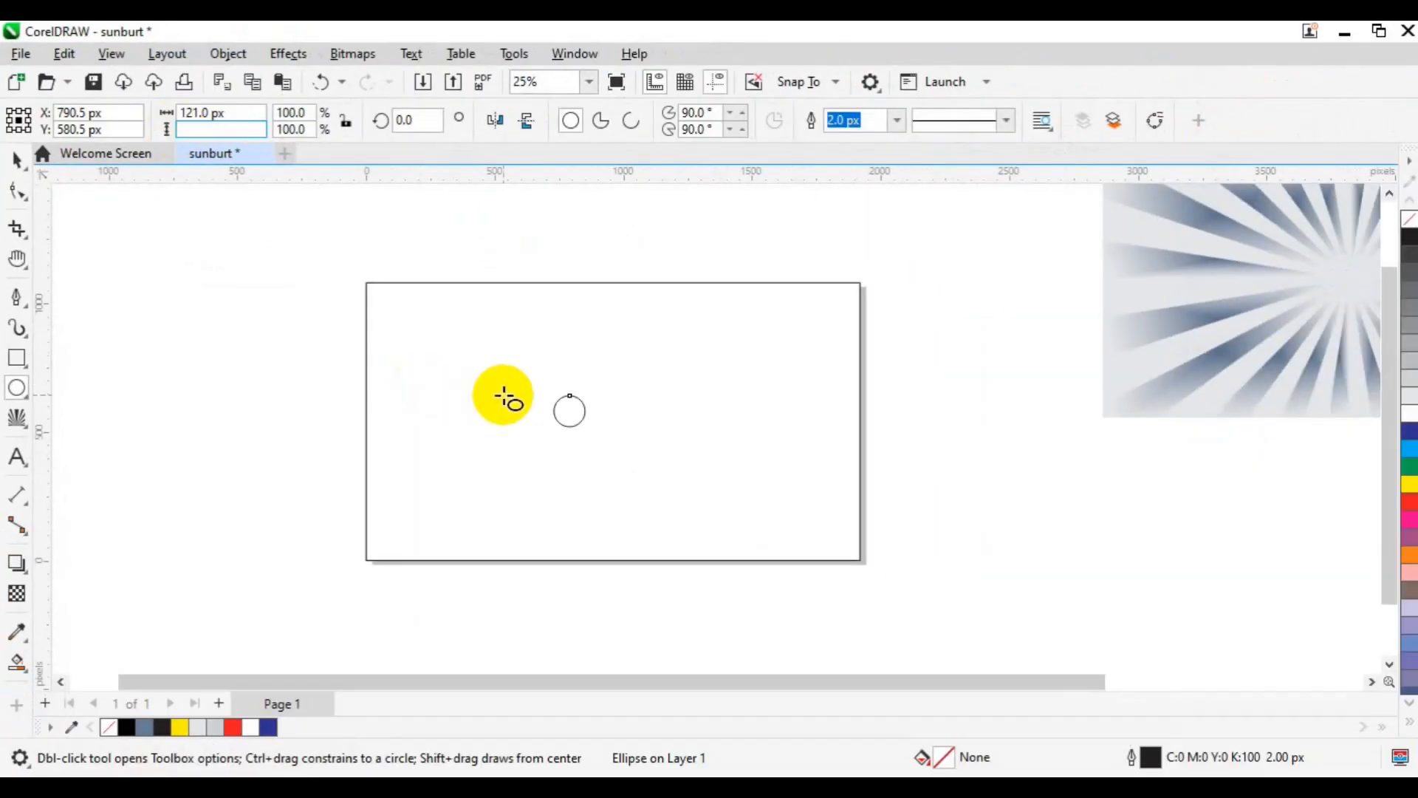
left_click(265, 135)
Step: Centre the circle on the page and shrink it about its centre to about 82 px
left_click(16, 159)
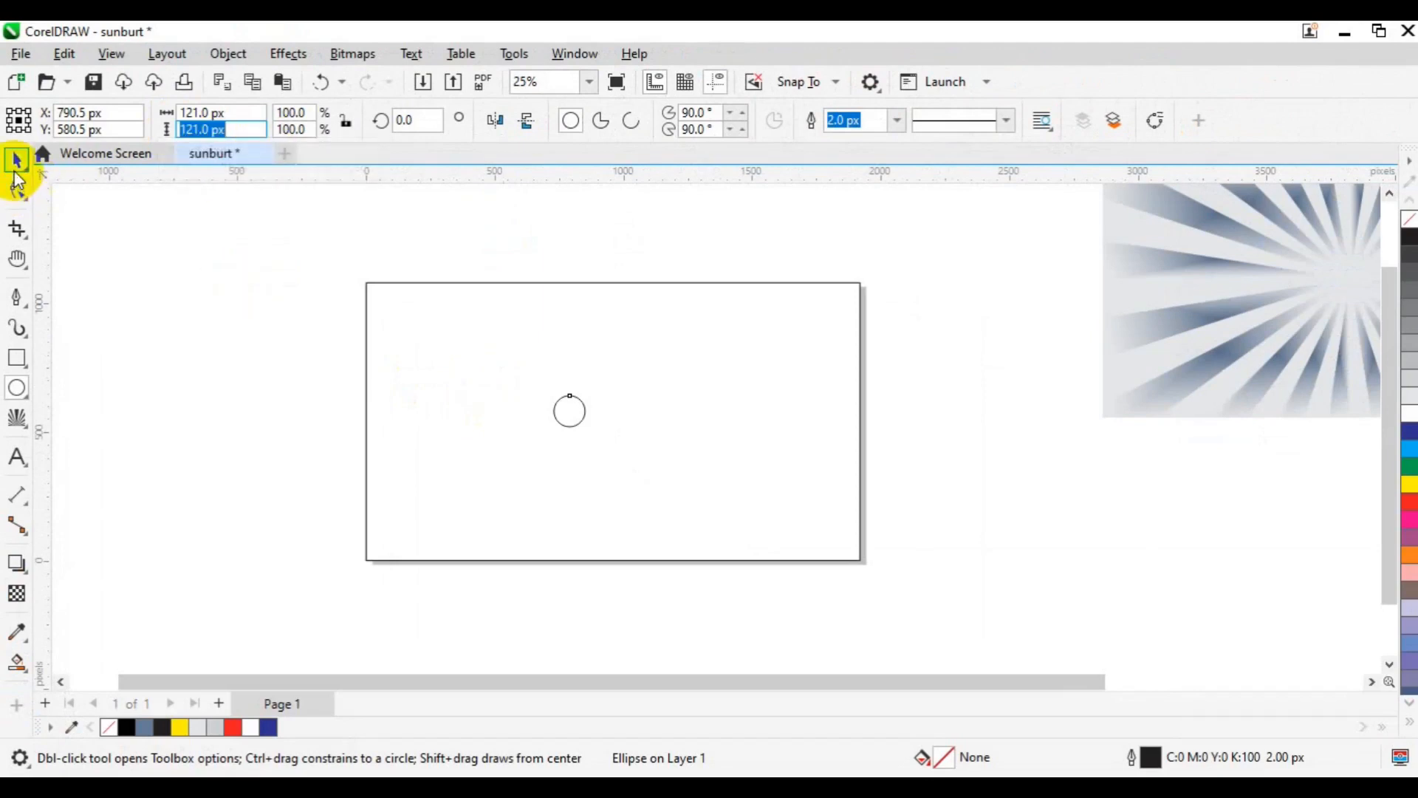
key("p")
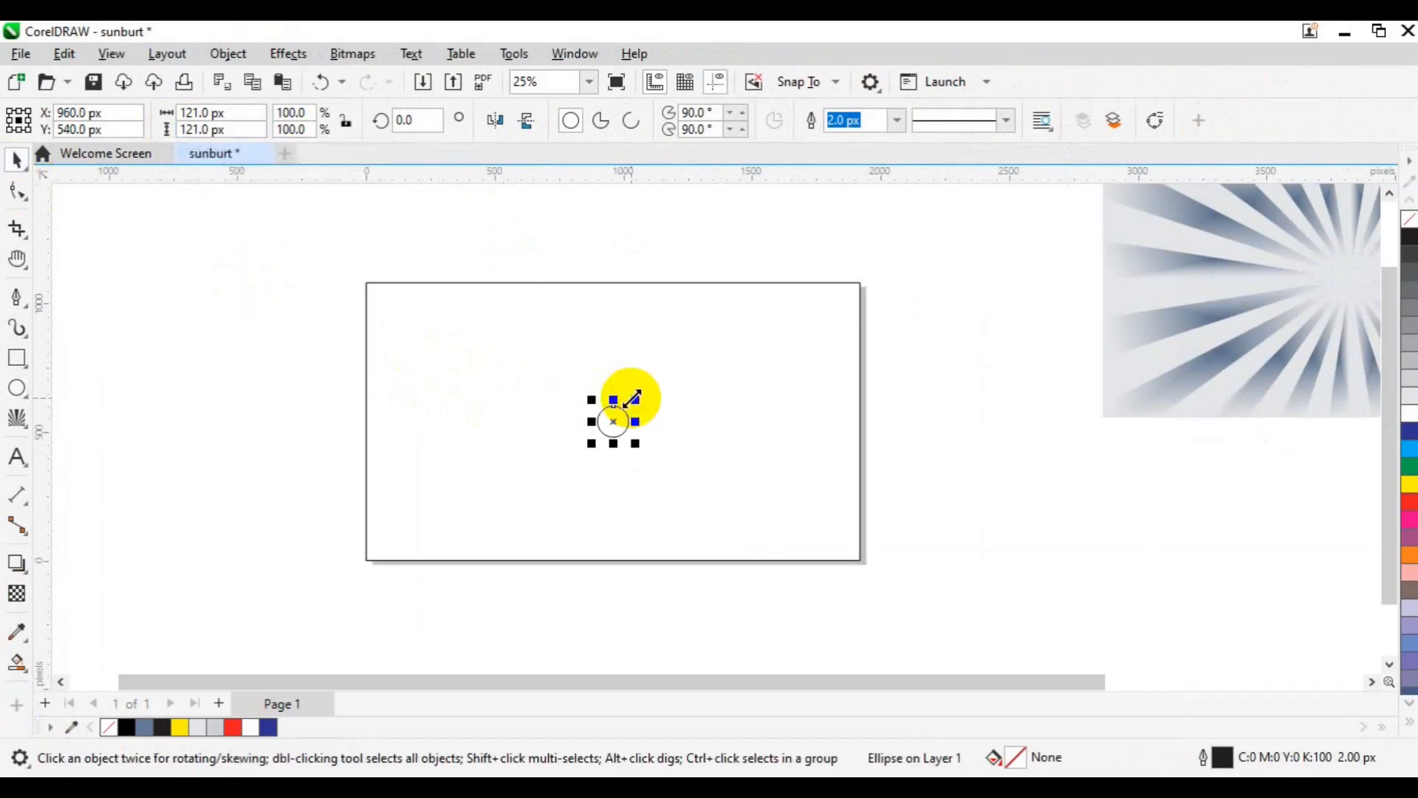
left_click_drag(634, 443, 626, 438)
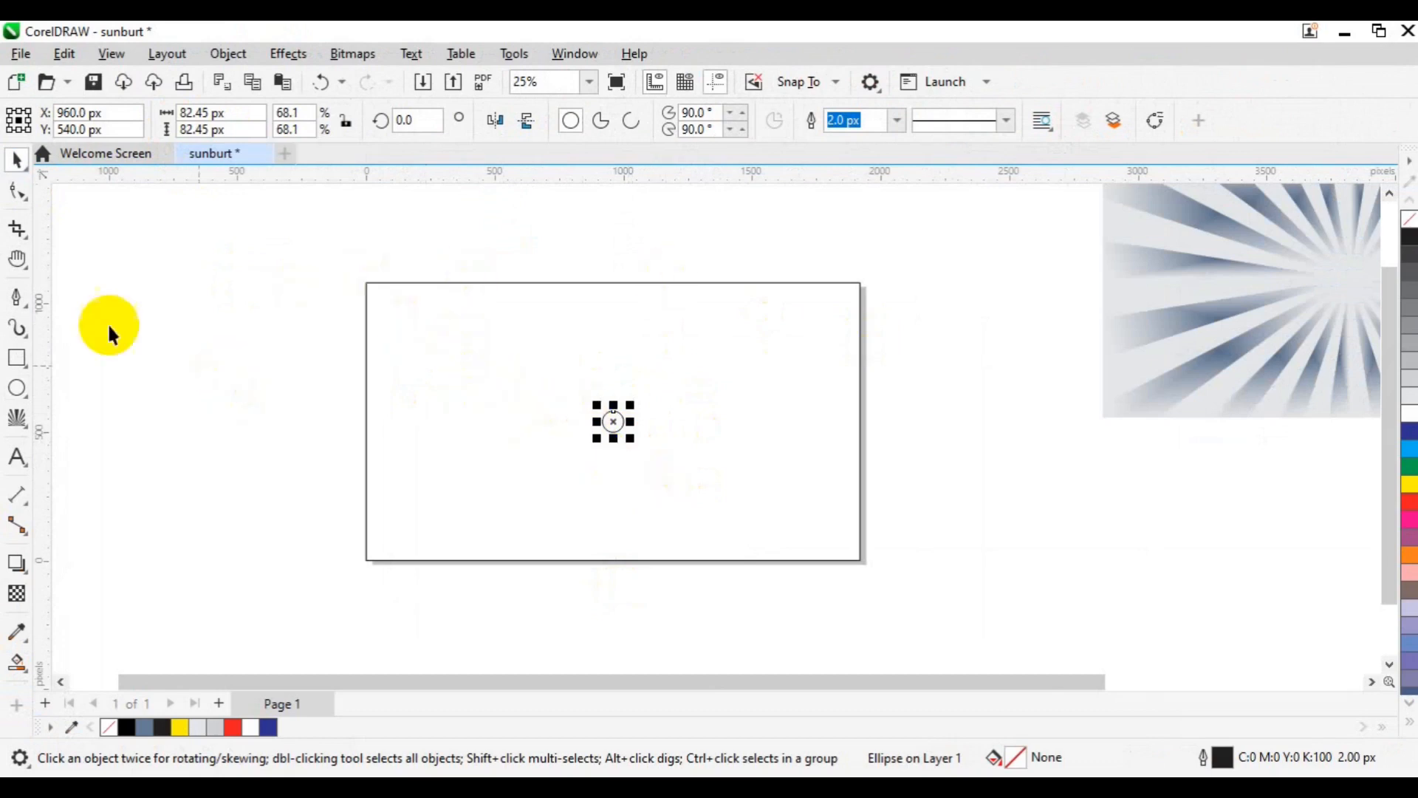
Step: Draw a straight vertical line about 1,669 px long with the Pen tool, extending beyond the page's upper and lower edges
left_click(21, 297)
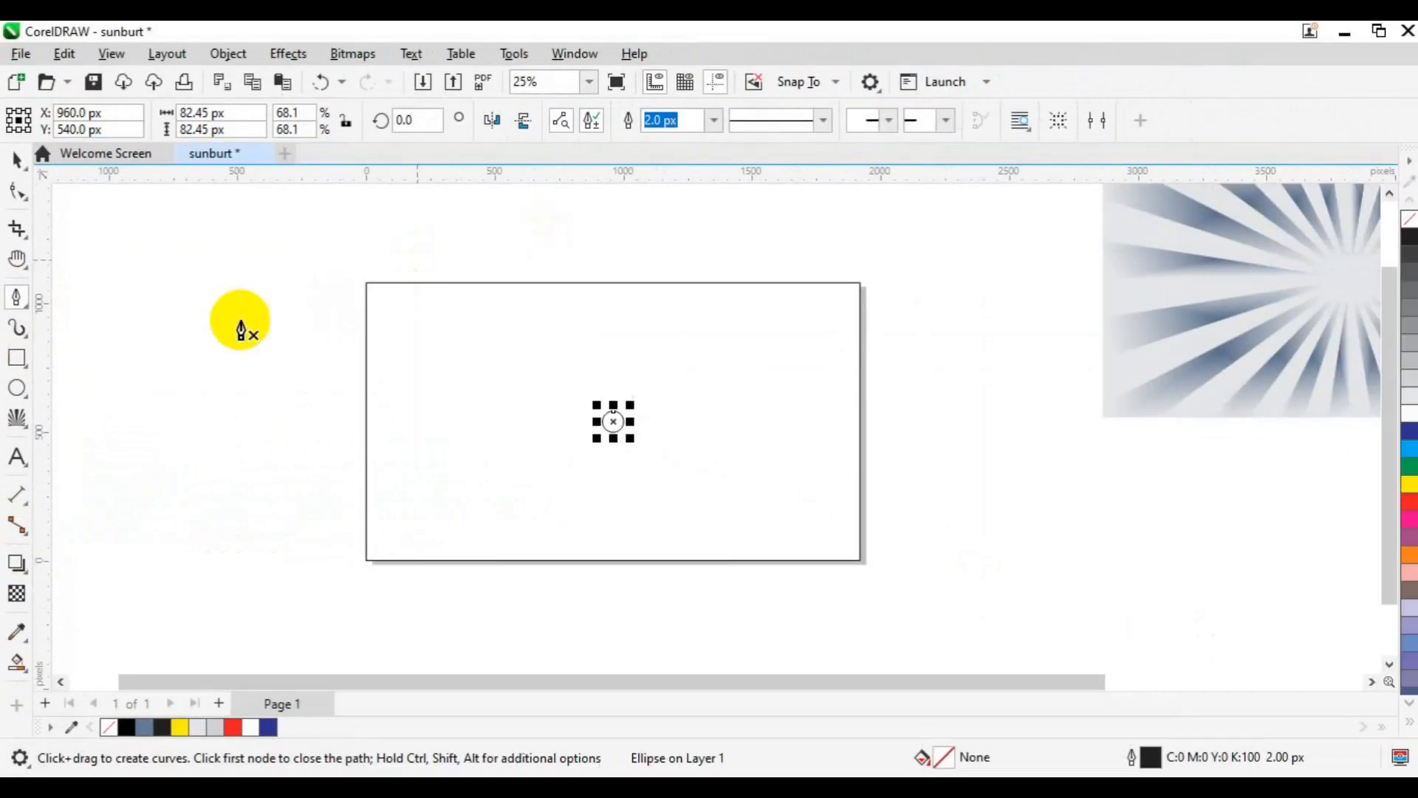
left_click(718, 212)
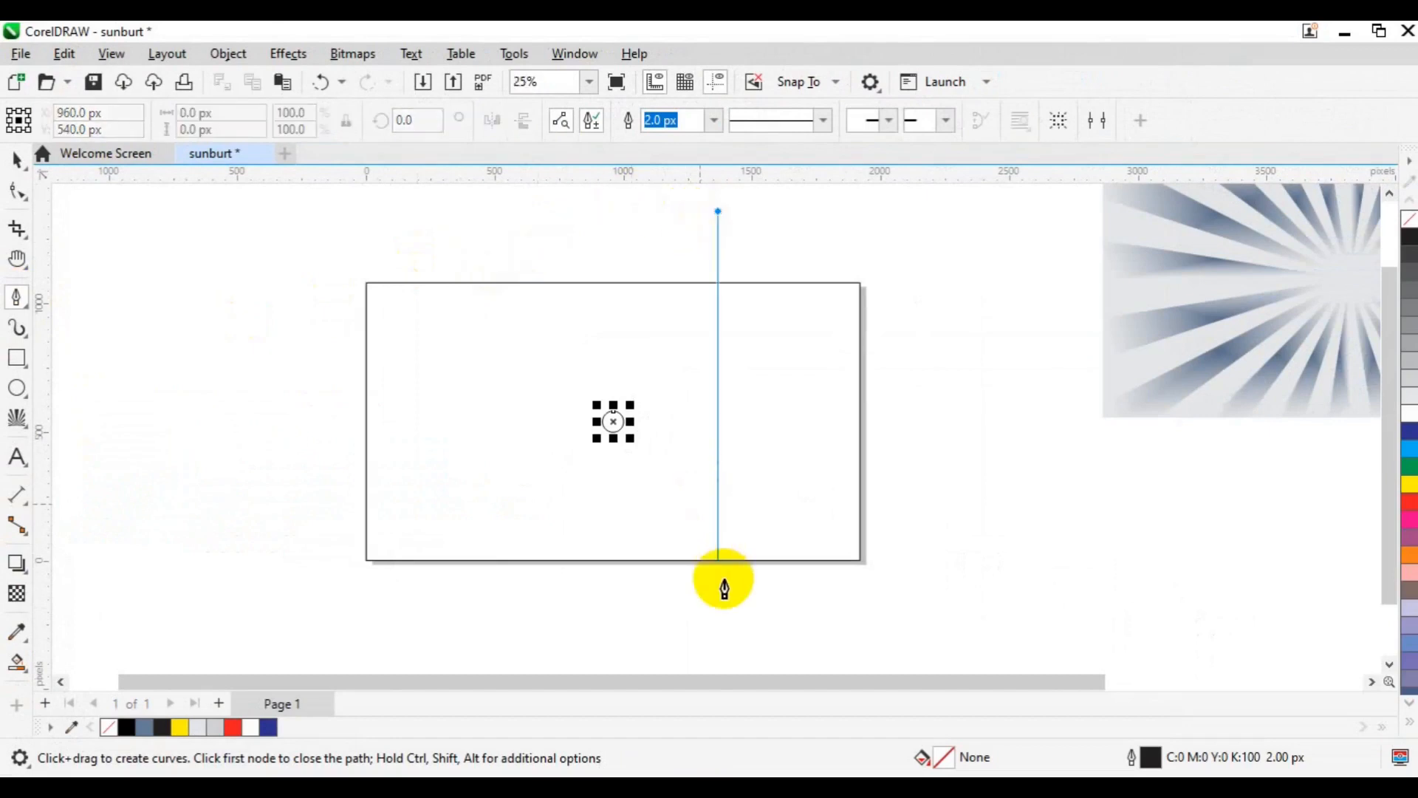
double_click(719, 641)
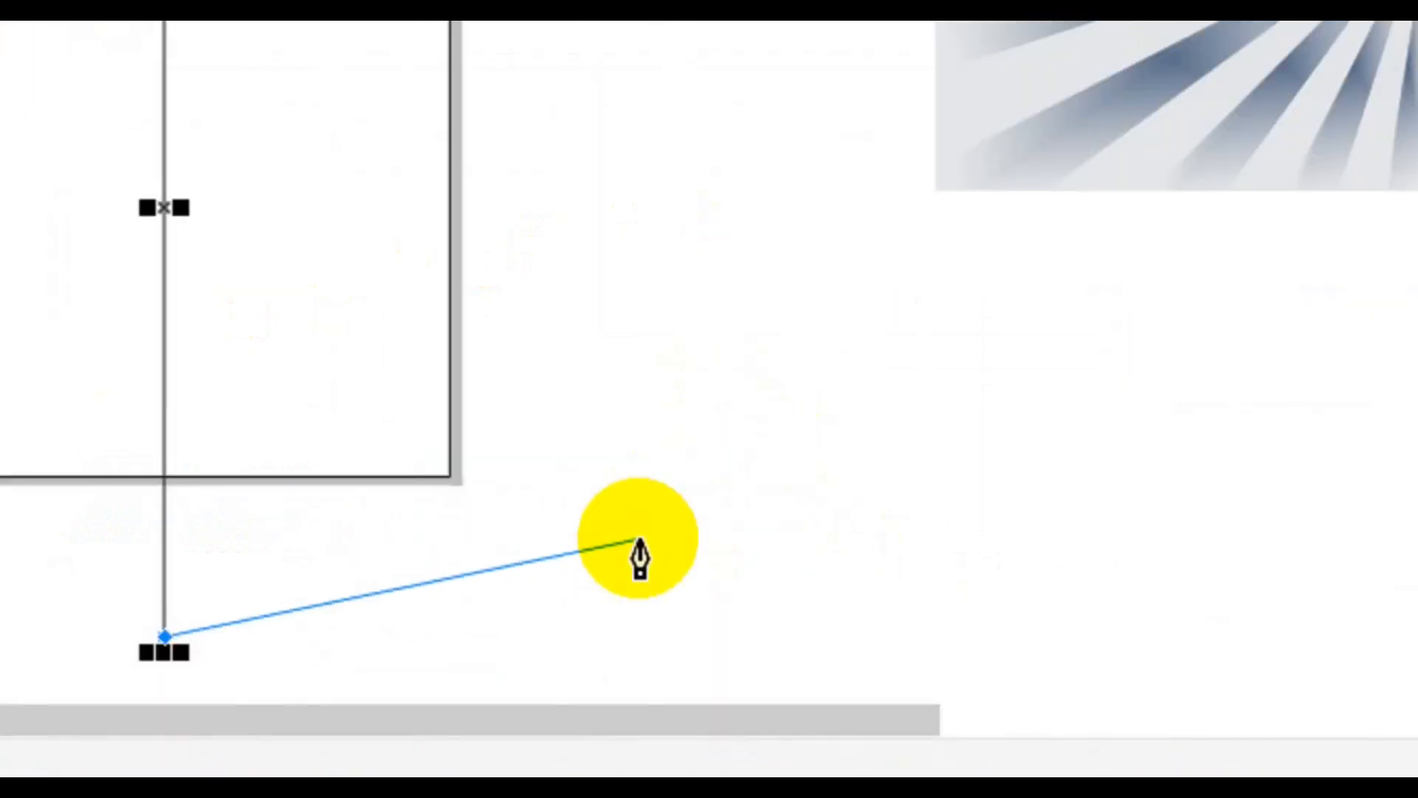
key("space")
key("space")
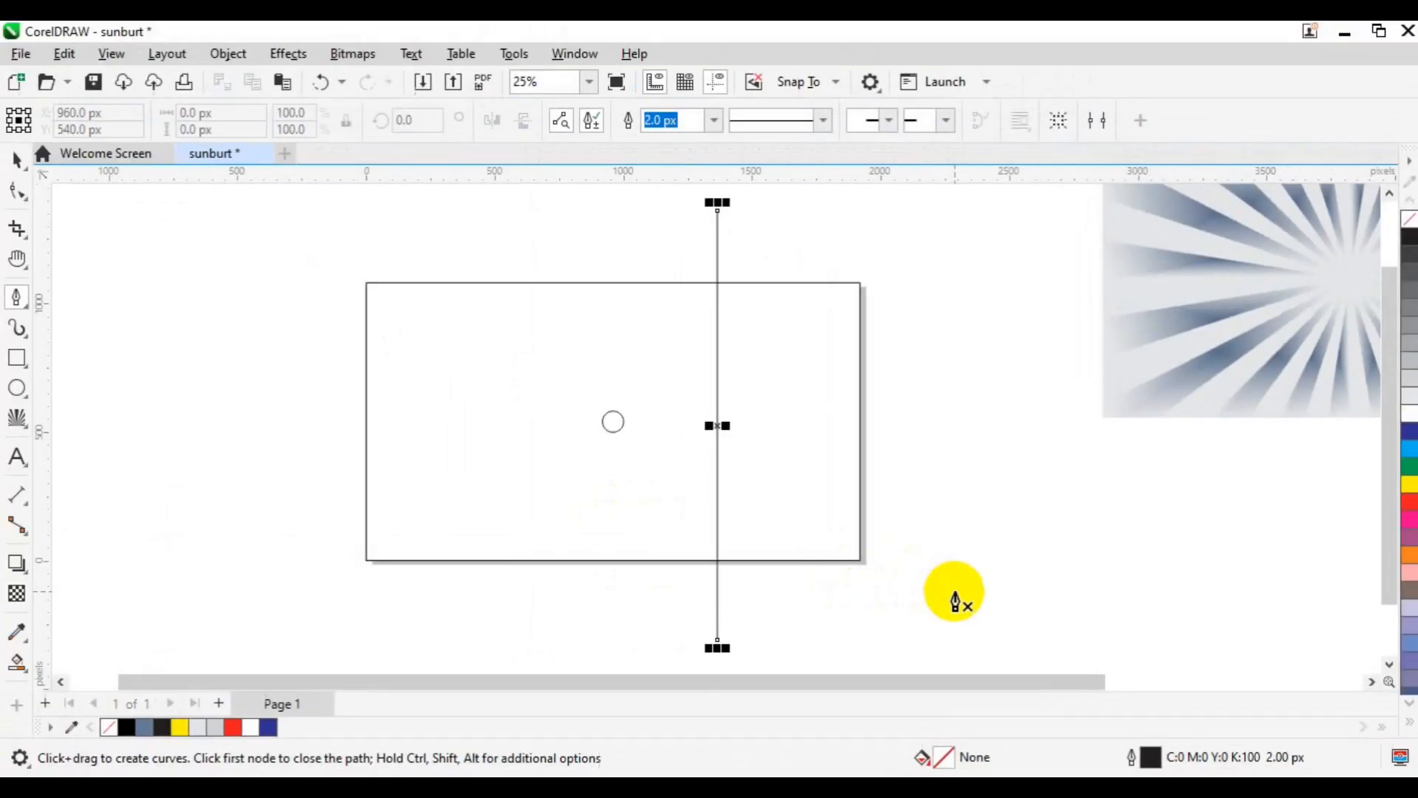
key("space")
left_click(639, 538)
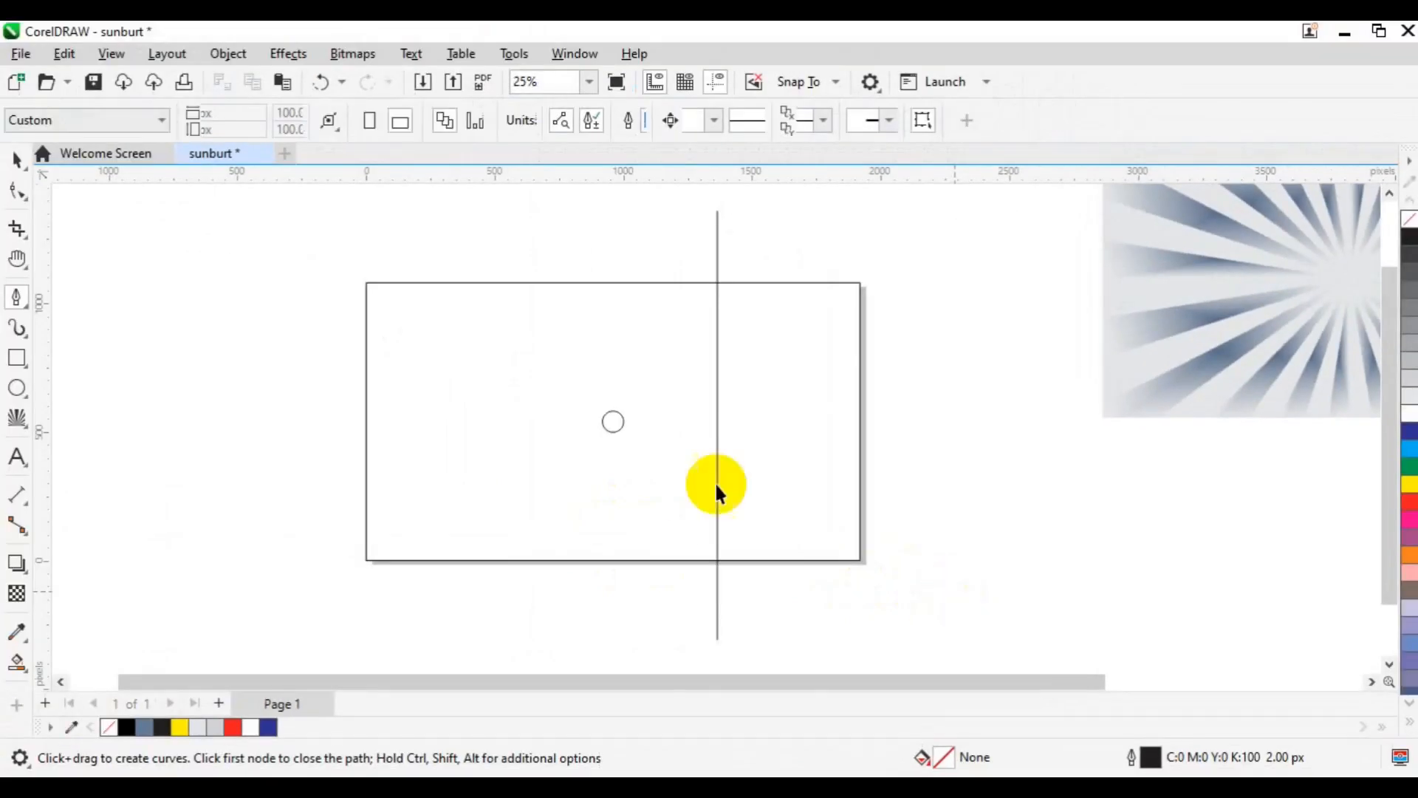
Step: Centre the vertical line on the page and move it straight up until its lower end sits just inside the circle's upper edge
left_click(716, 467)
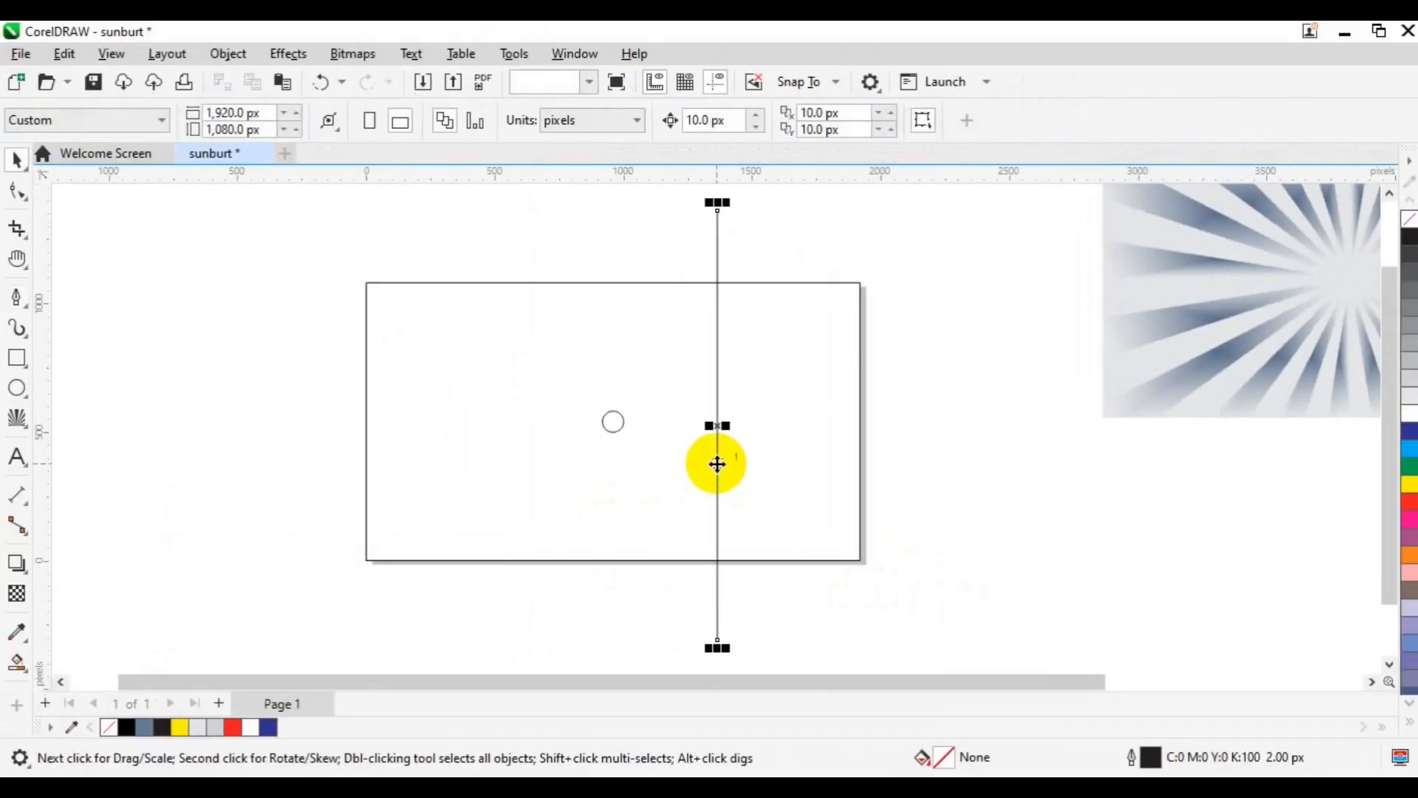
key("p")
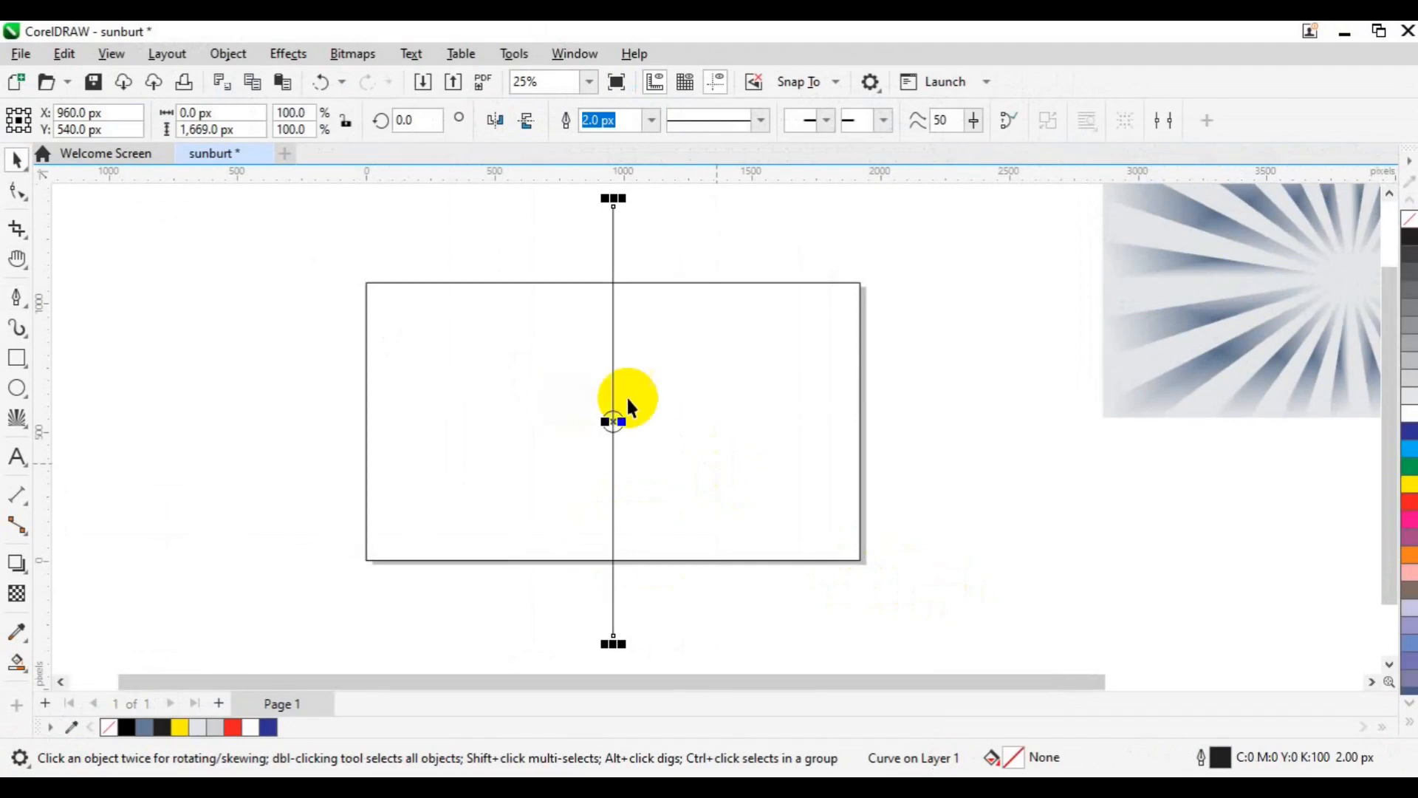
left_click_drag(613, 422, 615, 230)
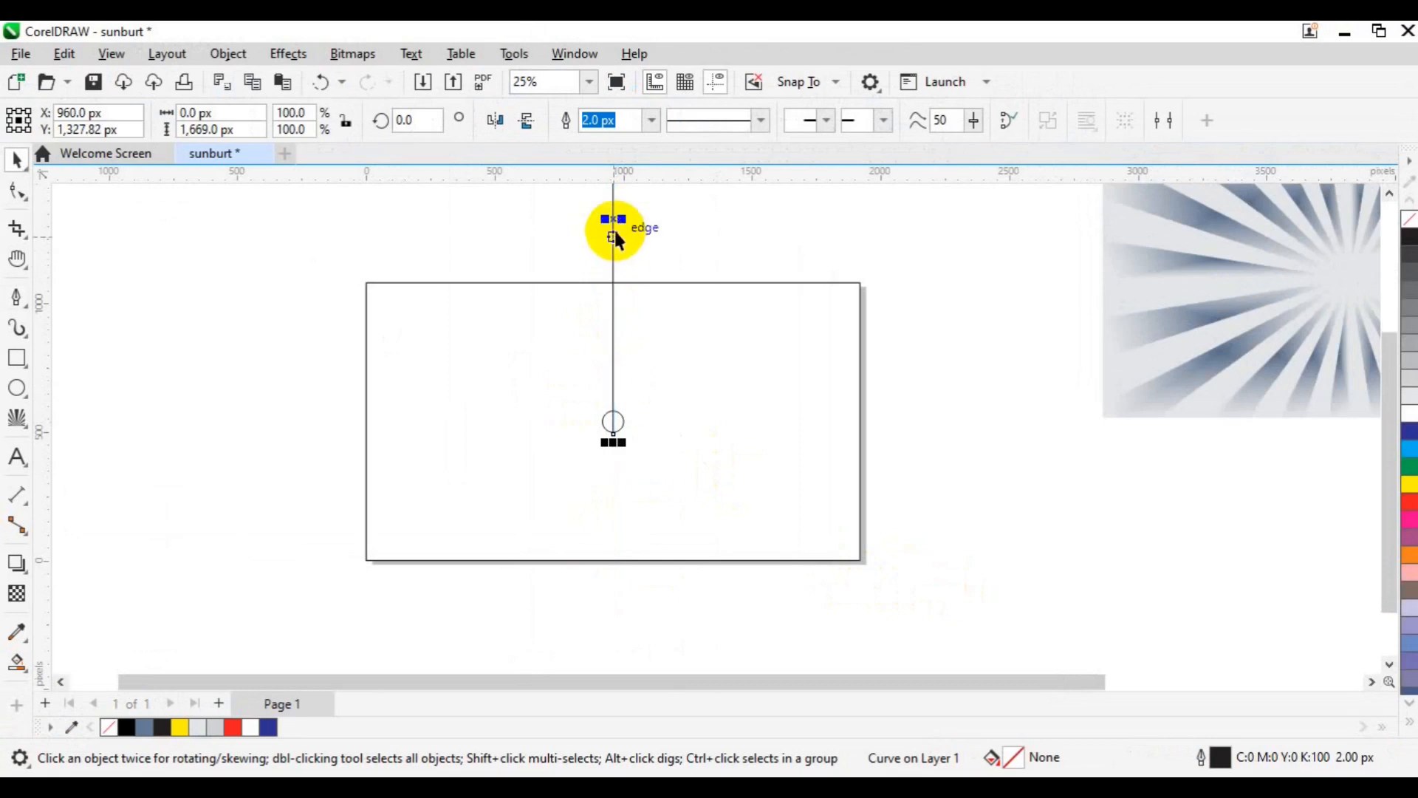
left_click_drag(613, 228, 613, 198)
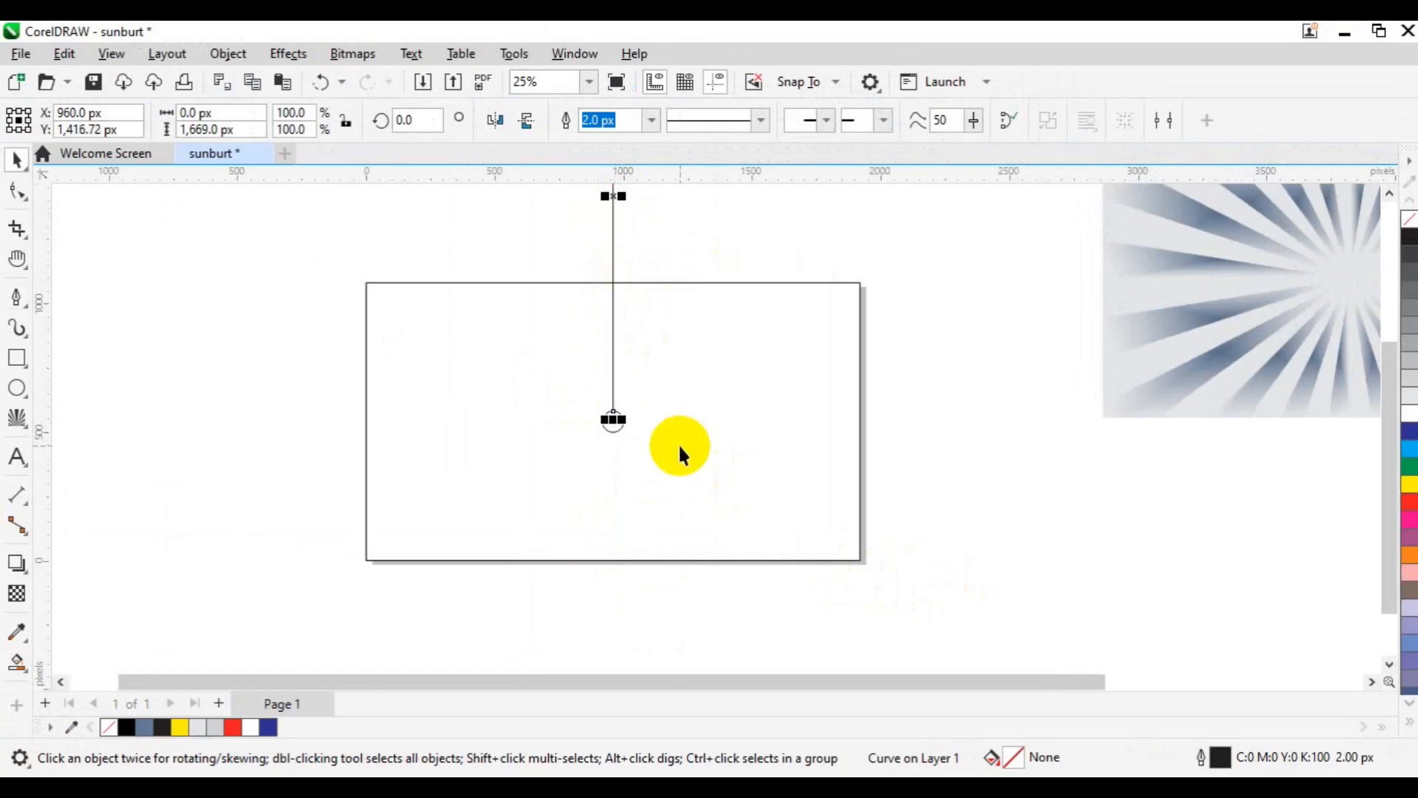
key("Down")
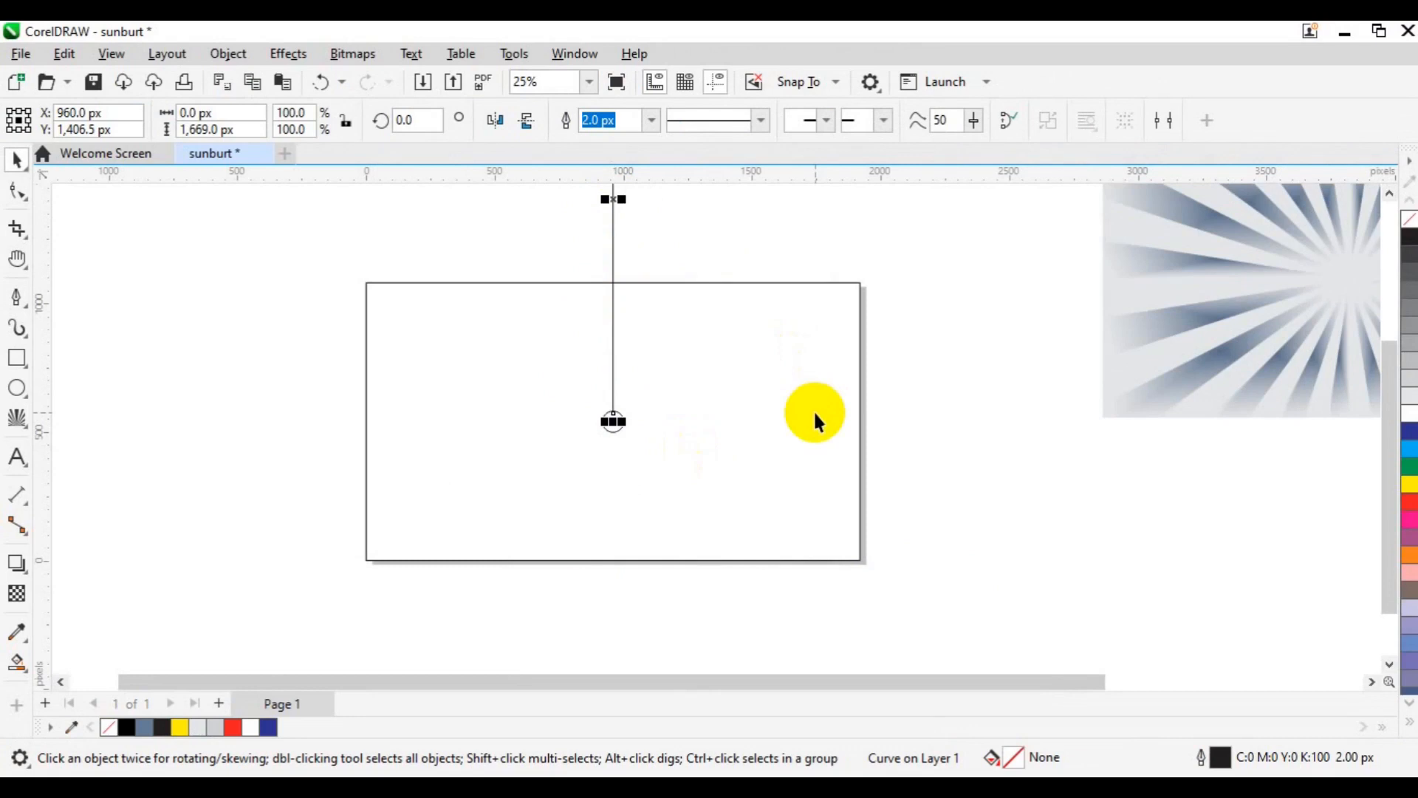
Step: Select the vertical line and move its rotation centre to the line's lower end at the top of the circle
left_click(813, 411, "shift")
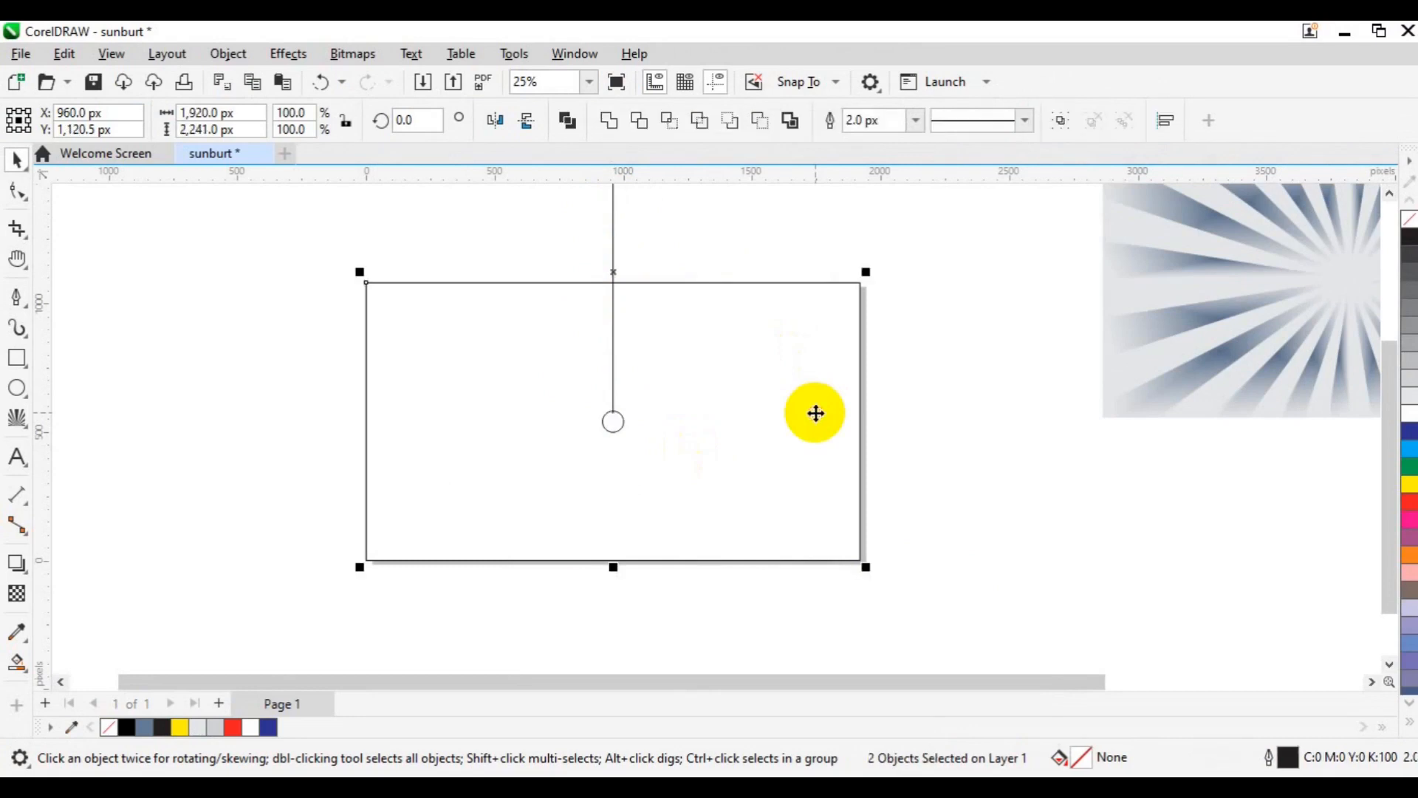
left_click(972, 406)
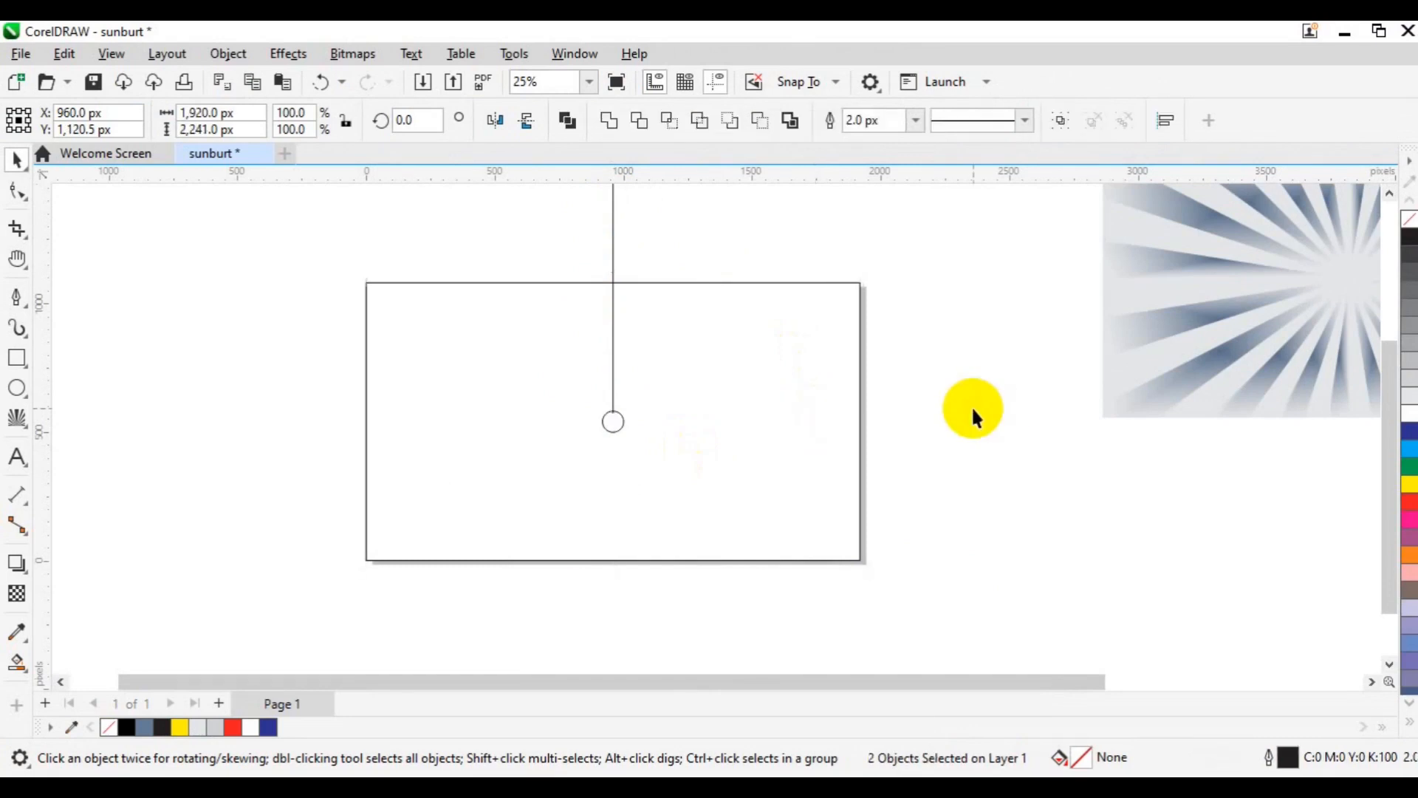
left_click(613, 344)
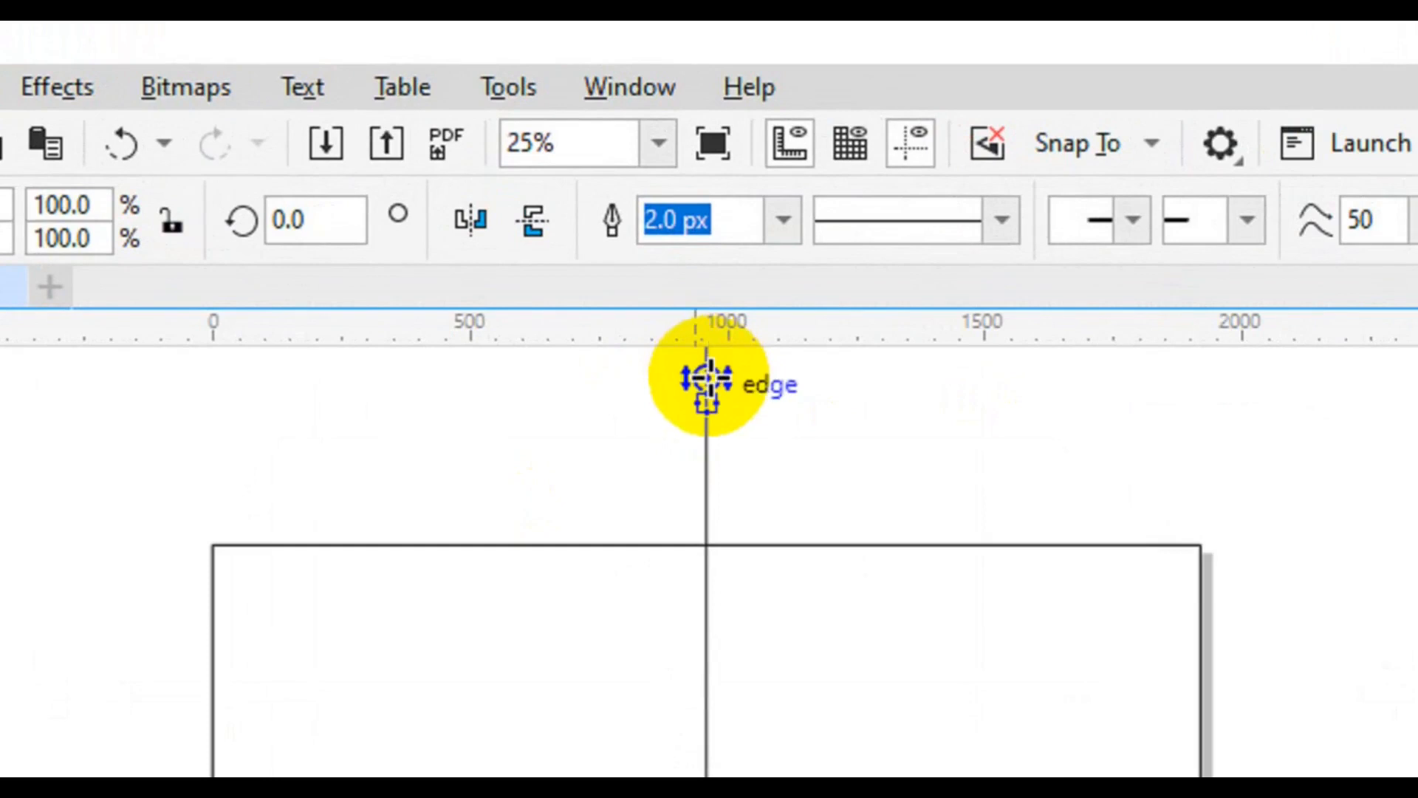
left_click(706, 379)
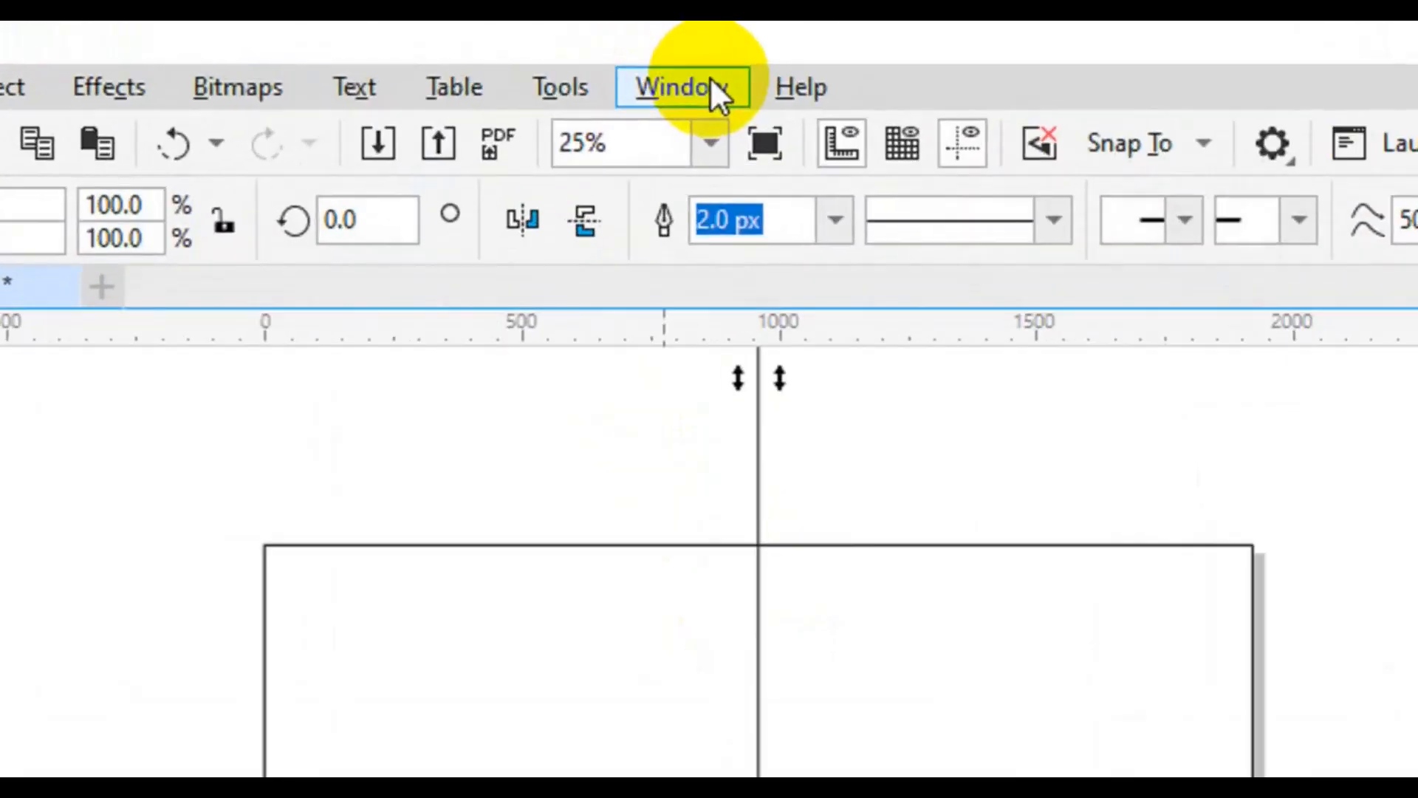
Step: Create 40 rotated copies of the line at 9° intervals around its rotation centre using the Rotate transformation
left_click(710, 80)
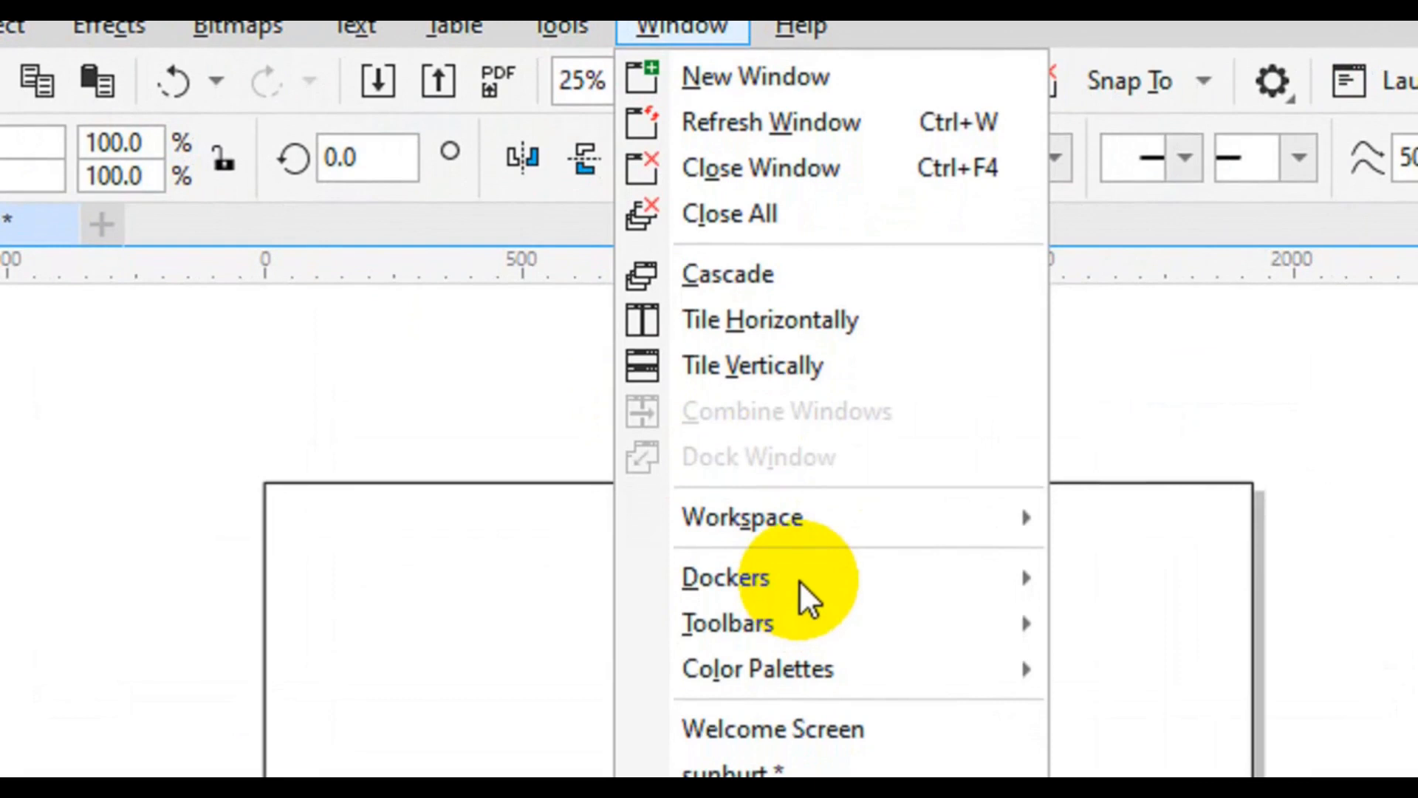
mouse_move(796, 577)
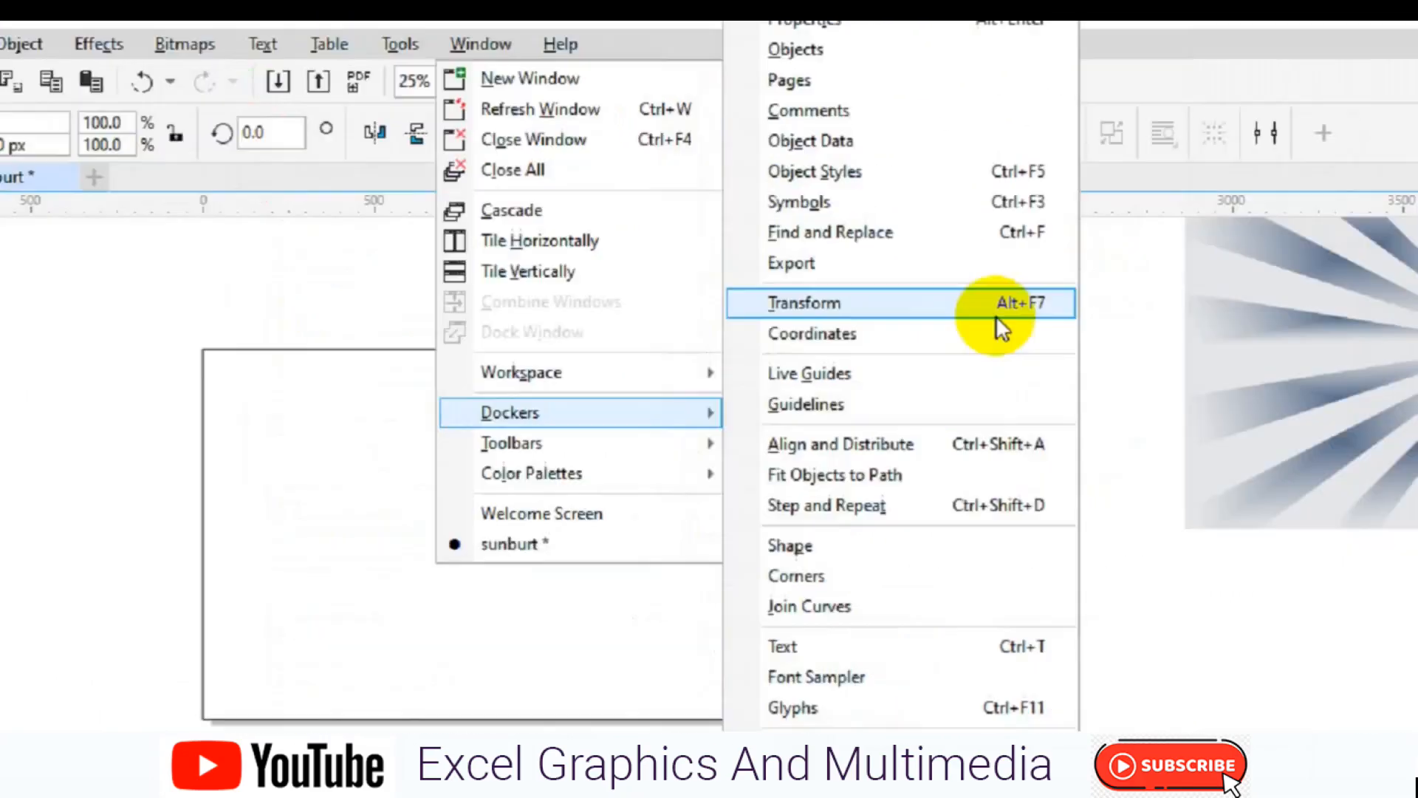
left_click(1065, 432)
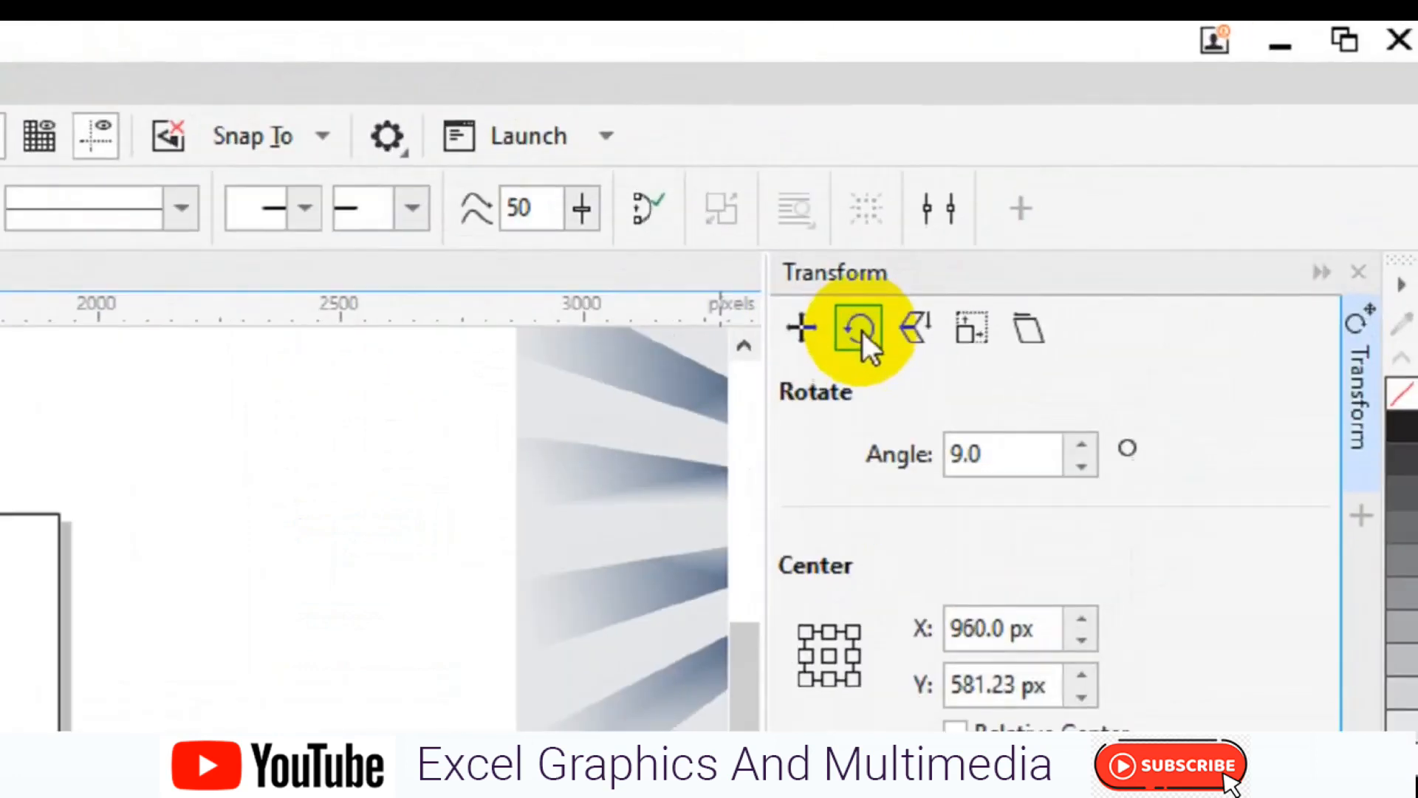
left_click(1151, 253)
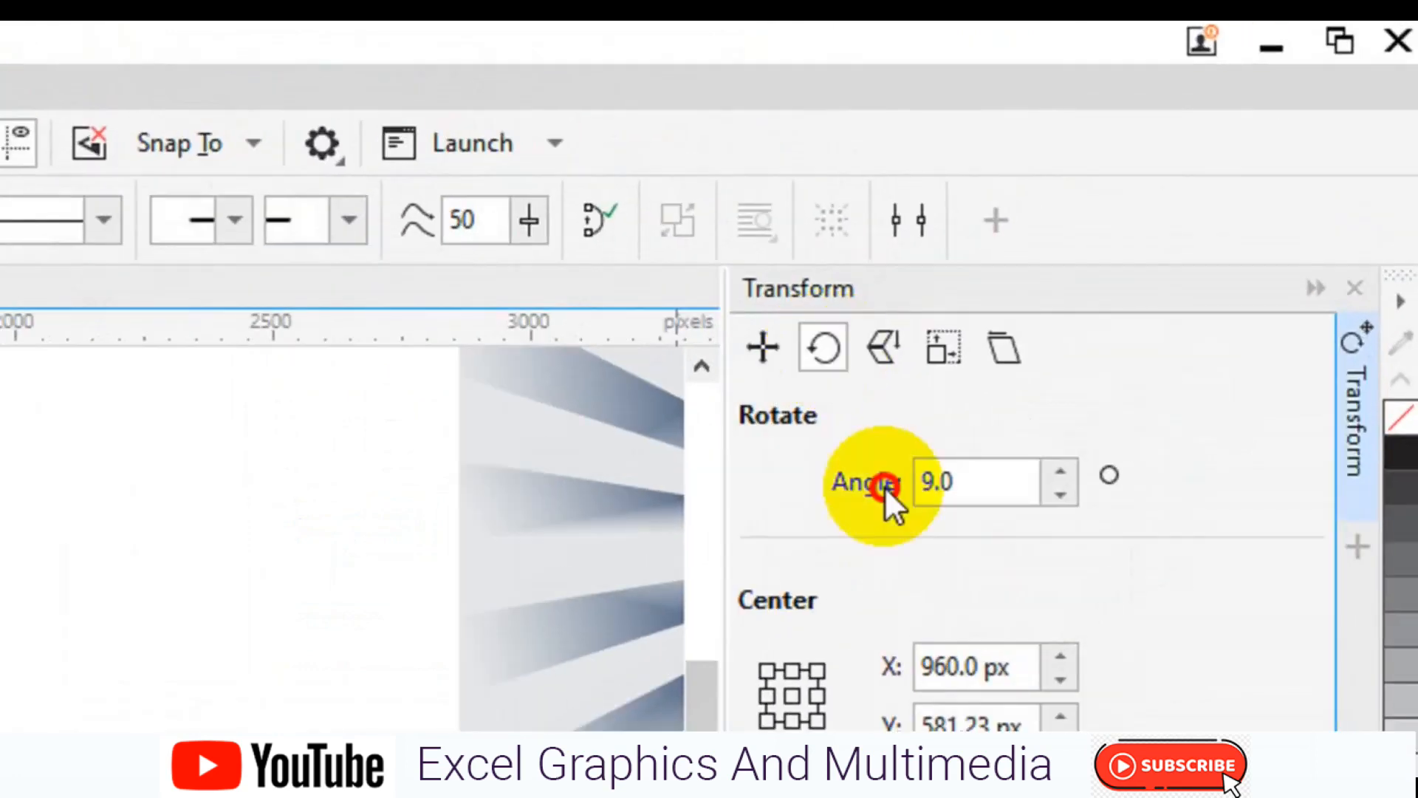
left_click_drag(980, 484, 903, 509)
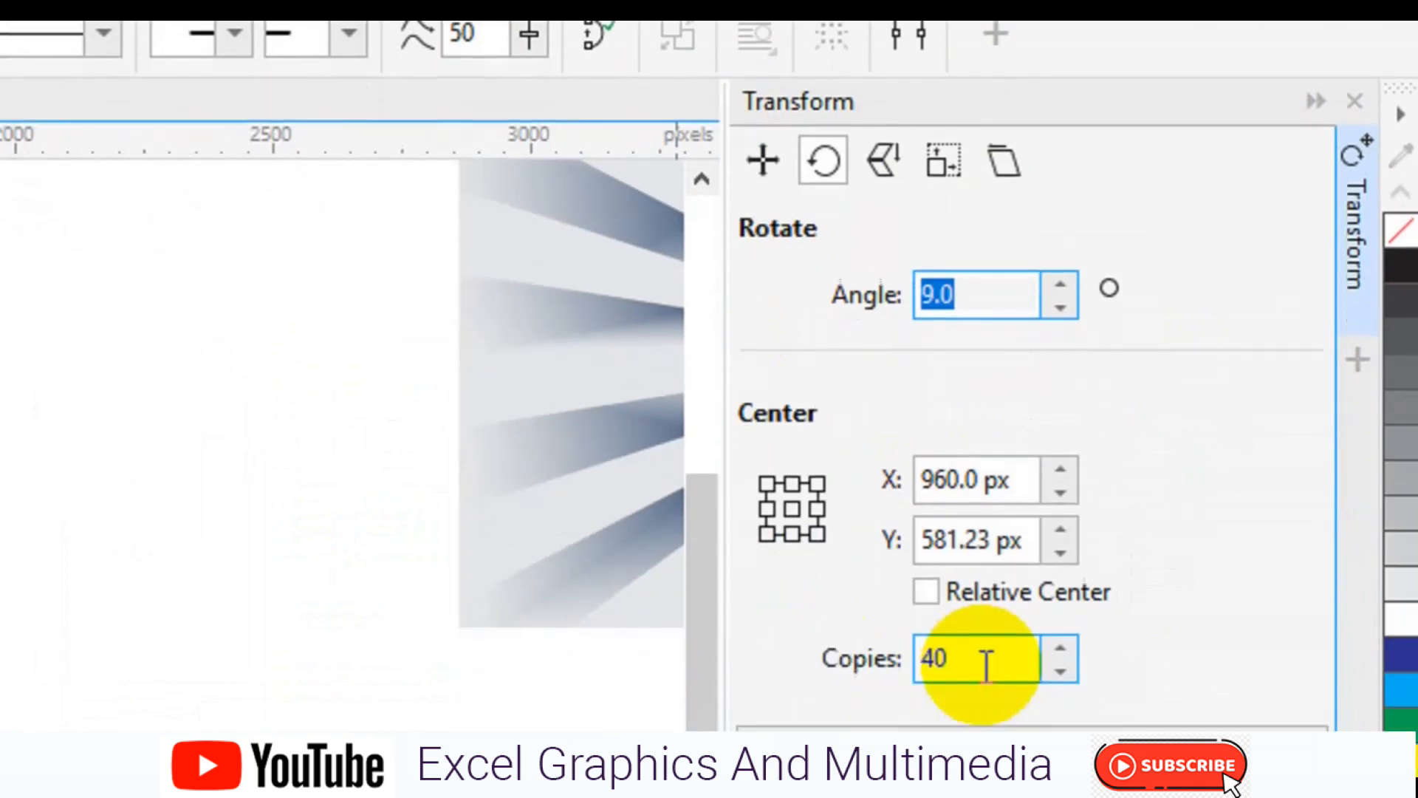
left_click_drag(985, 658, 901, 628)
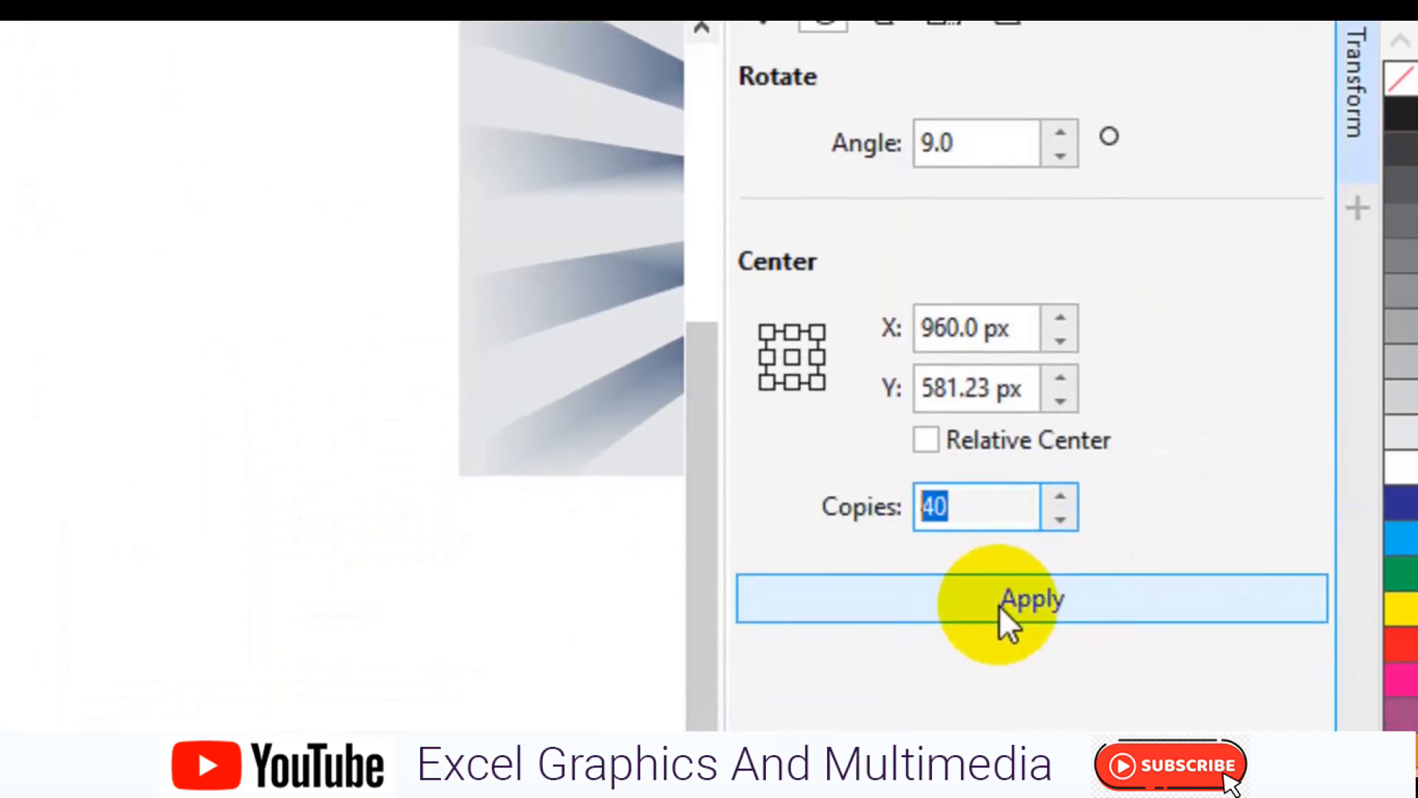
left_click(999, 605)
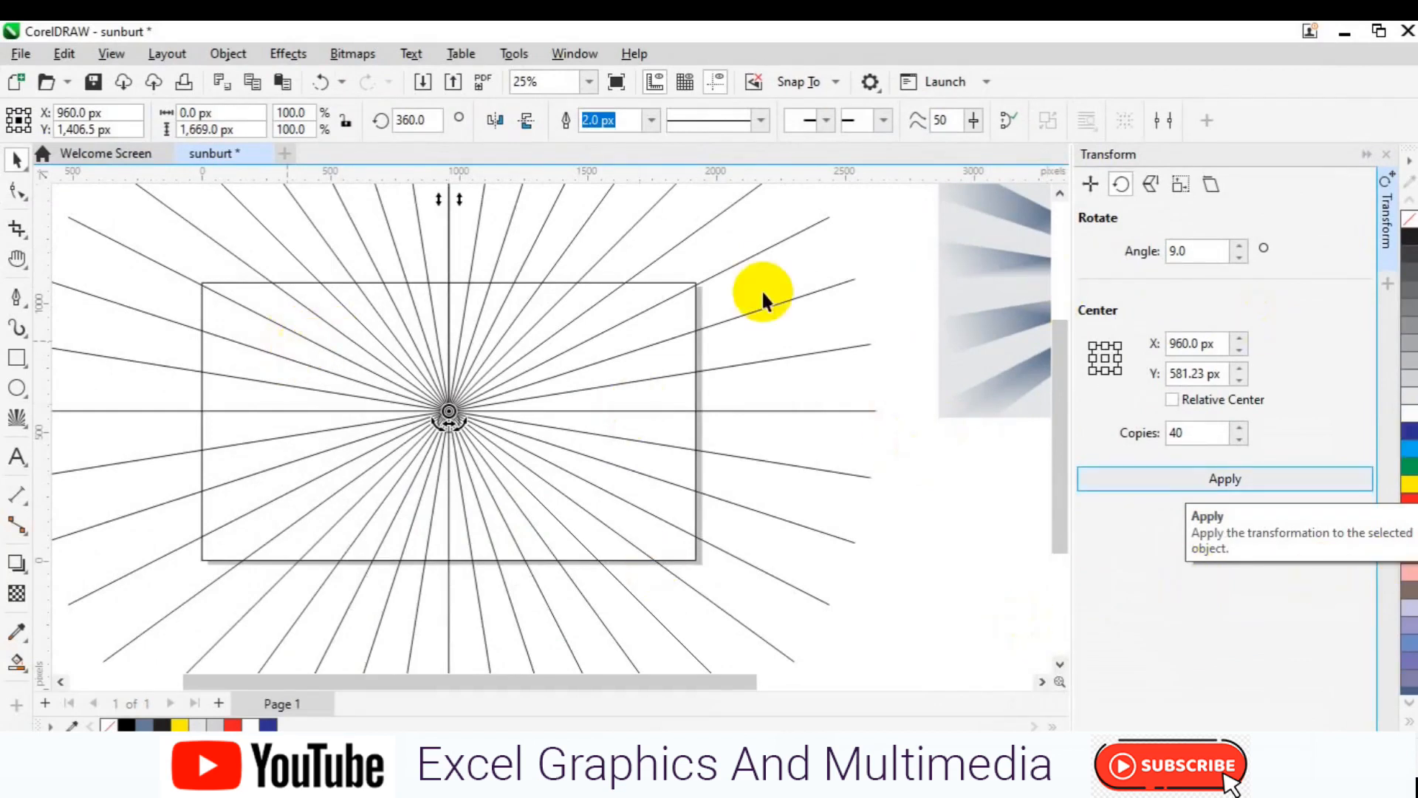
Step: Bring the page-sized rectangle to the front of the page and clear the selection
left_click(857, 251)
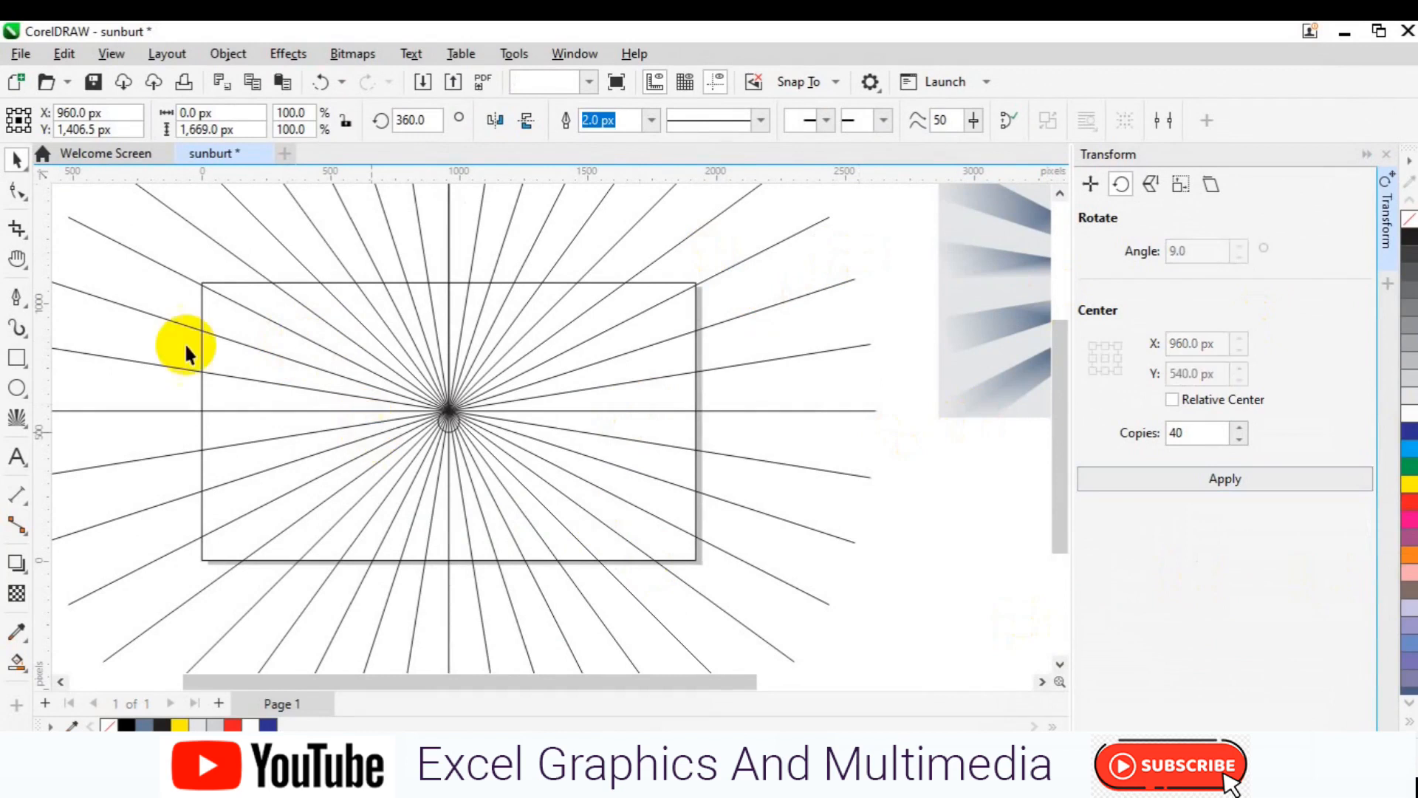
left_click(202, 323)
left_click(205, 323)
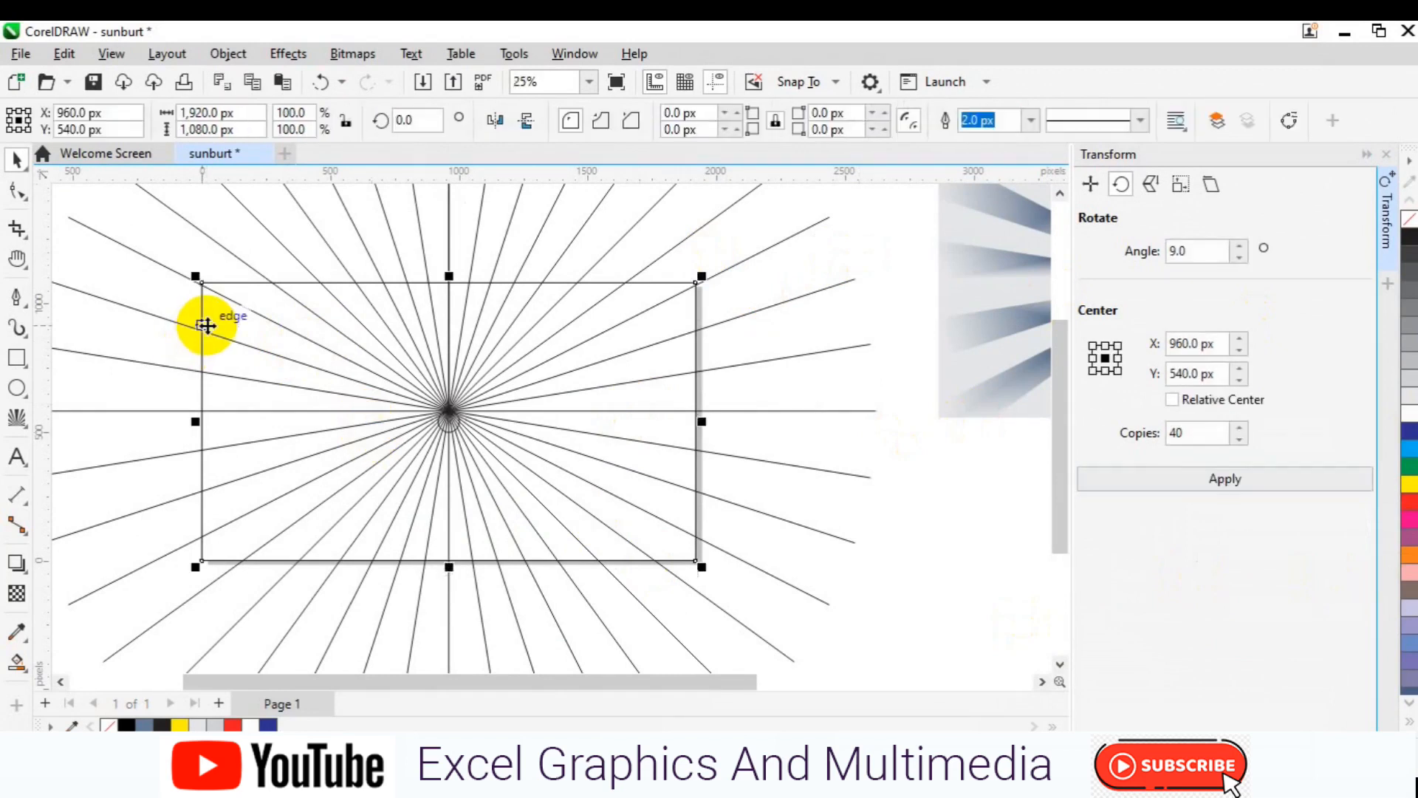
right_click(208, 325)
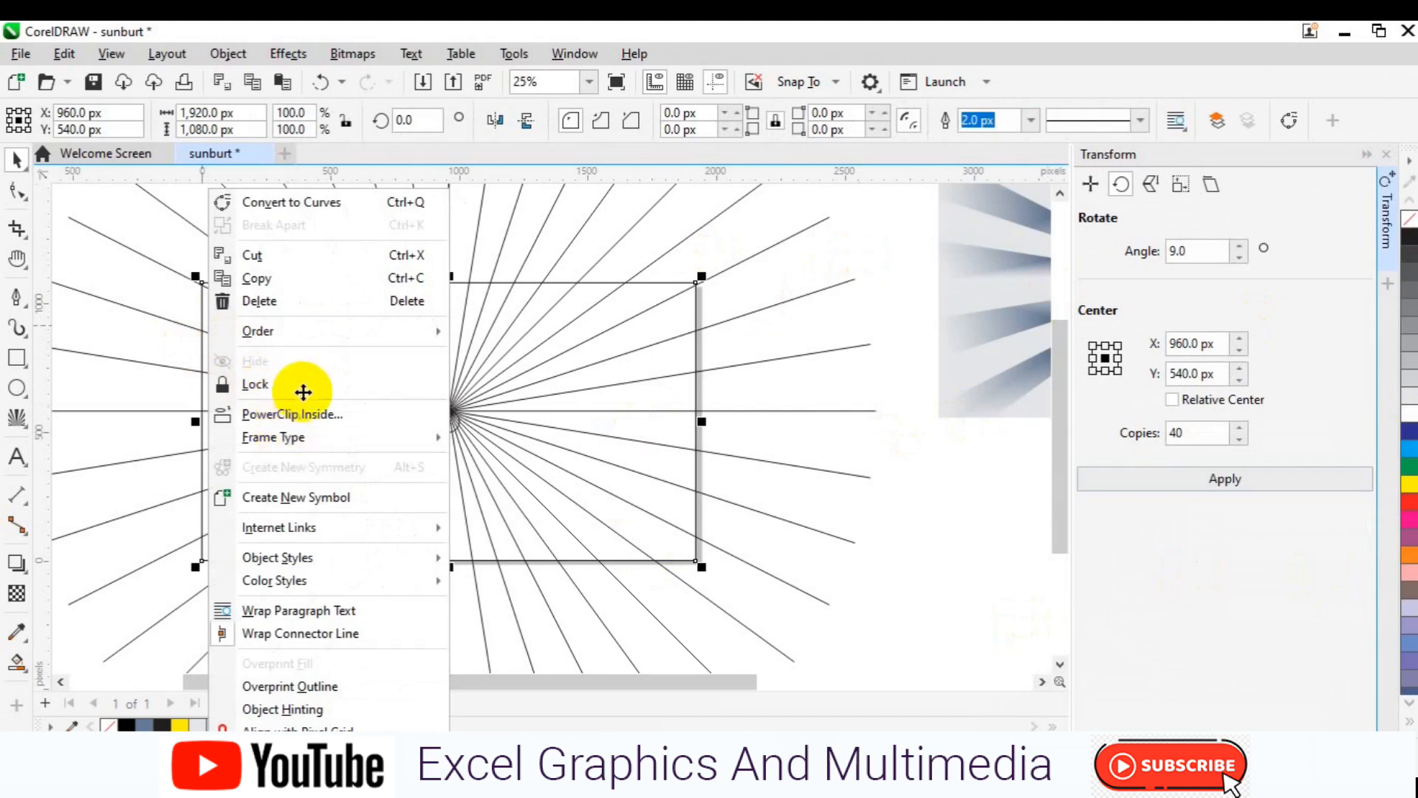
mouse_move(313, 330)
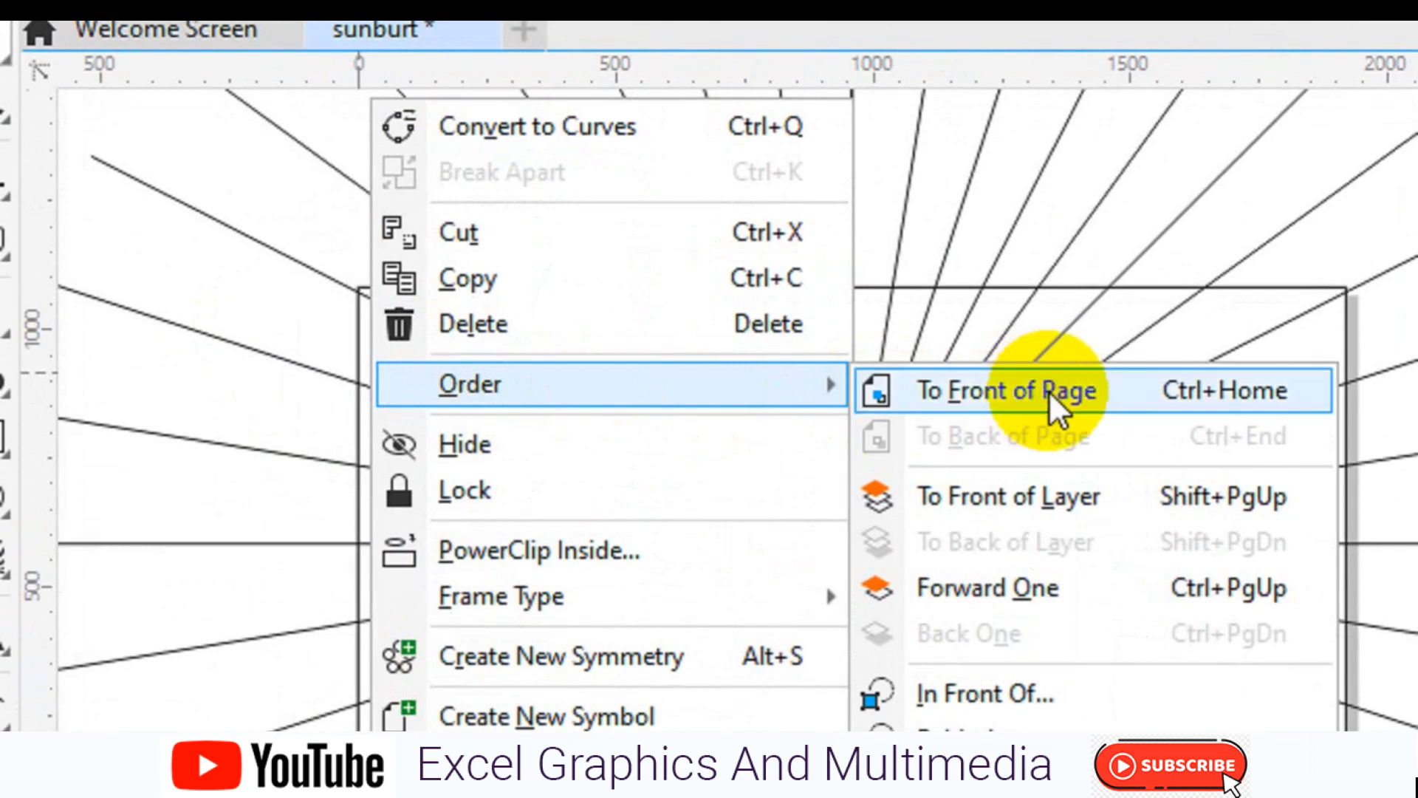
left_click(1049, 392)
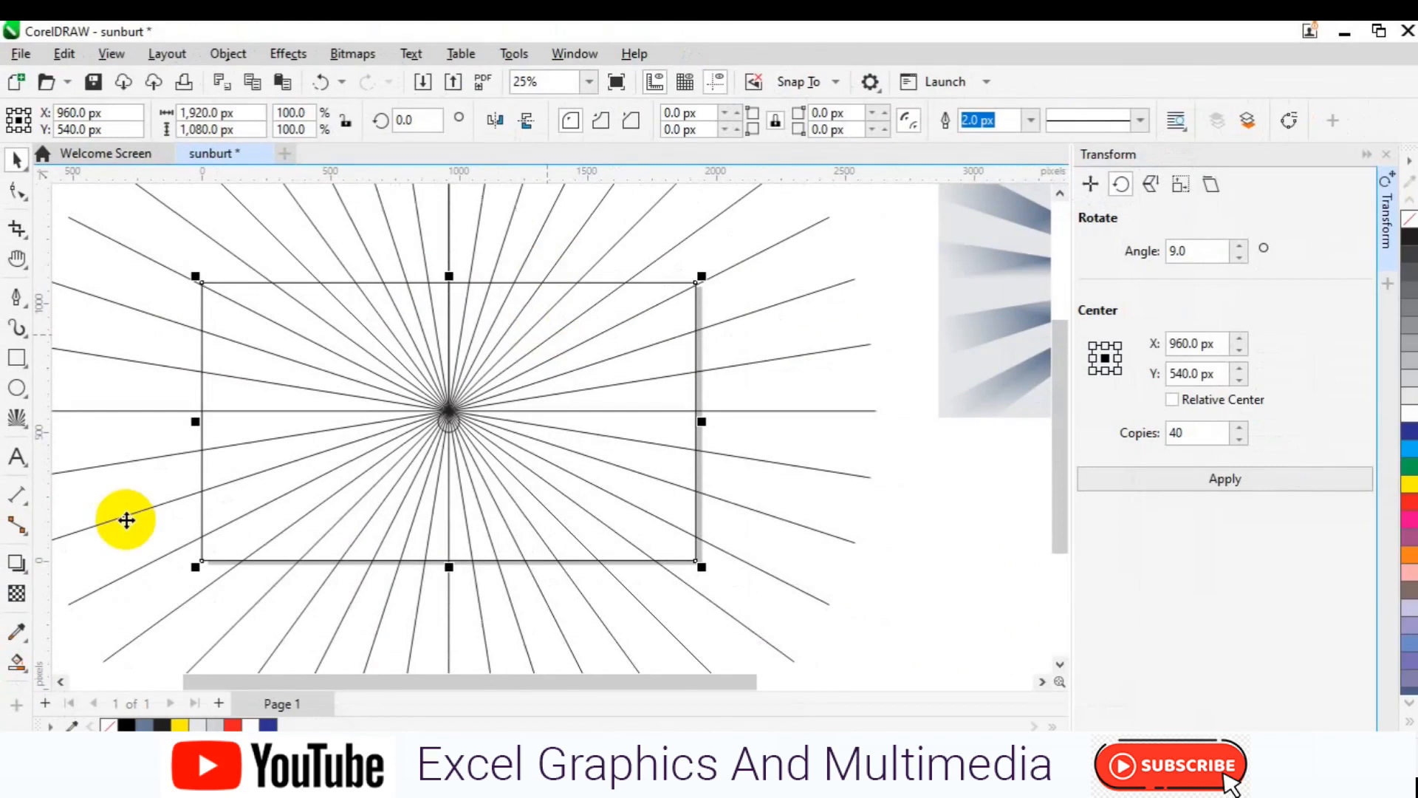
left_click(849, 443)
left_click(102, 653)
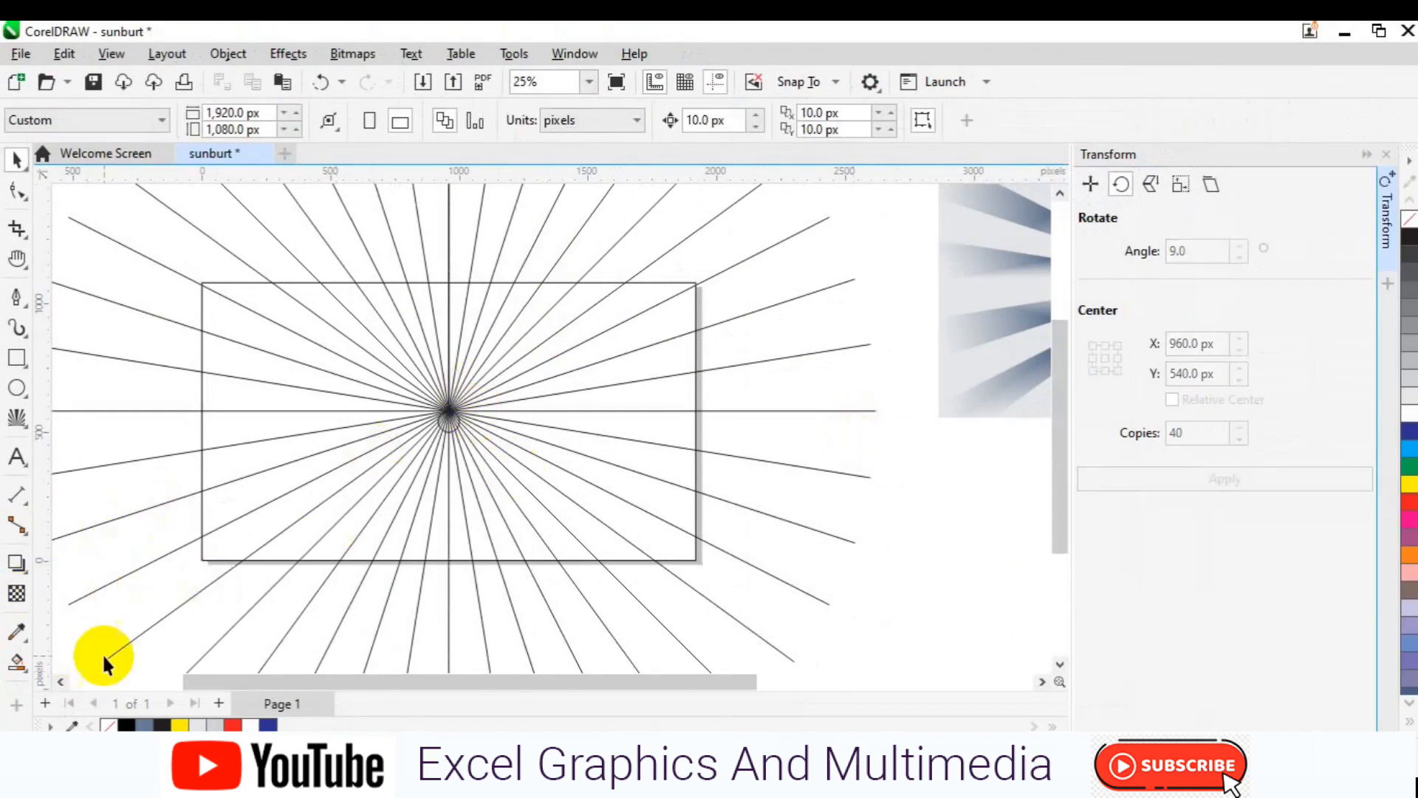
left_click(452, 422)
left_click(449, 426)
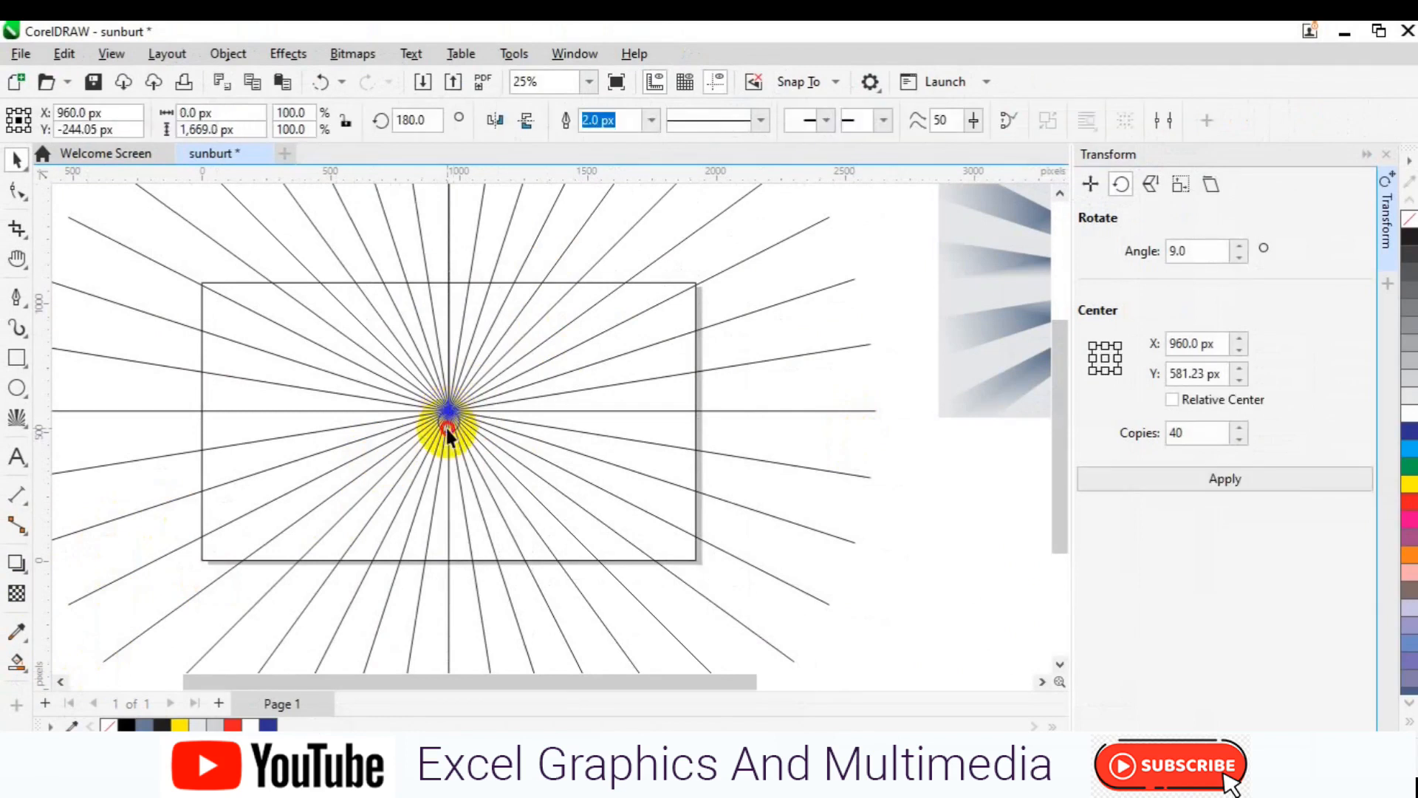
left_click(440, 428)
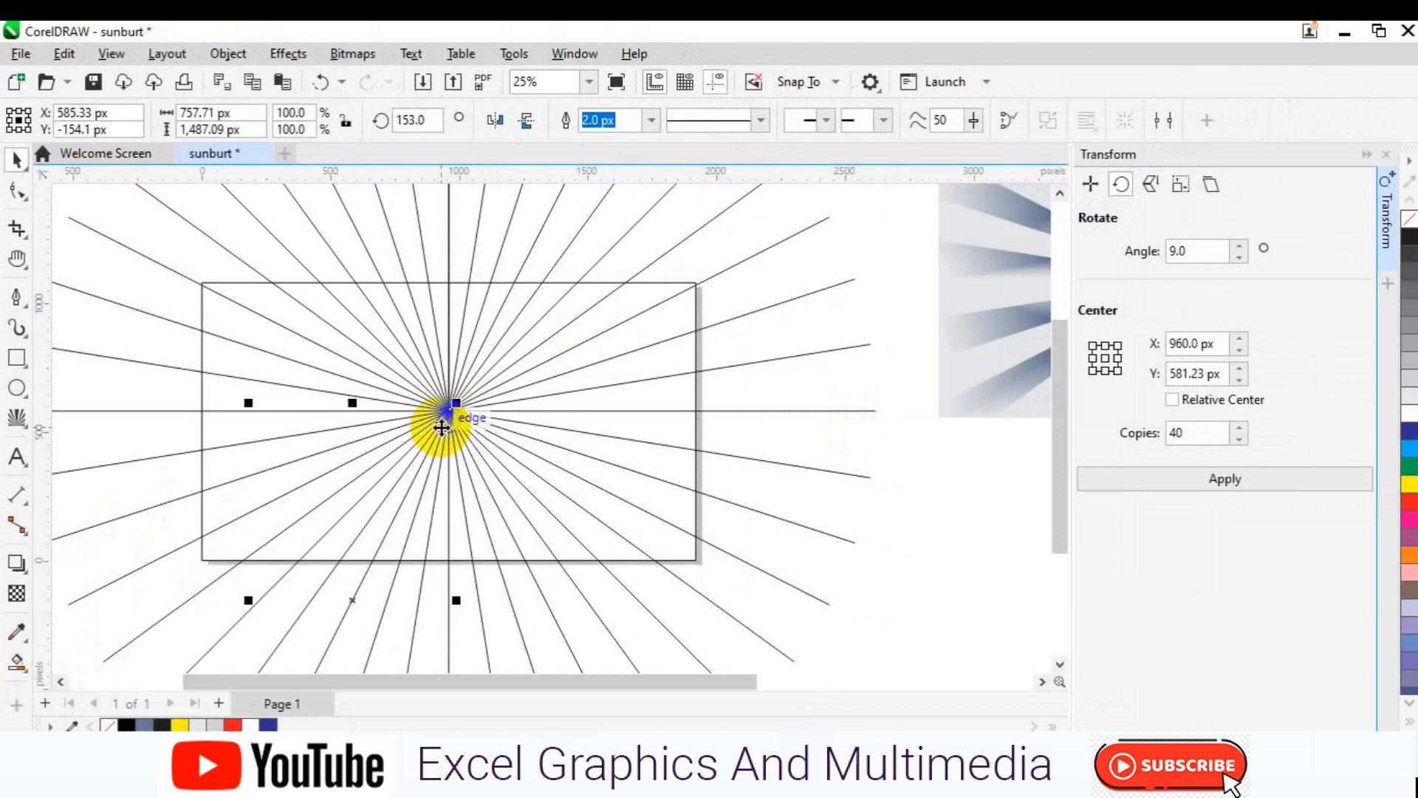
key("Escape")
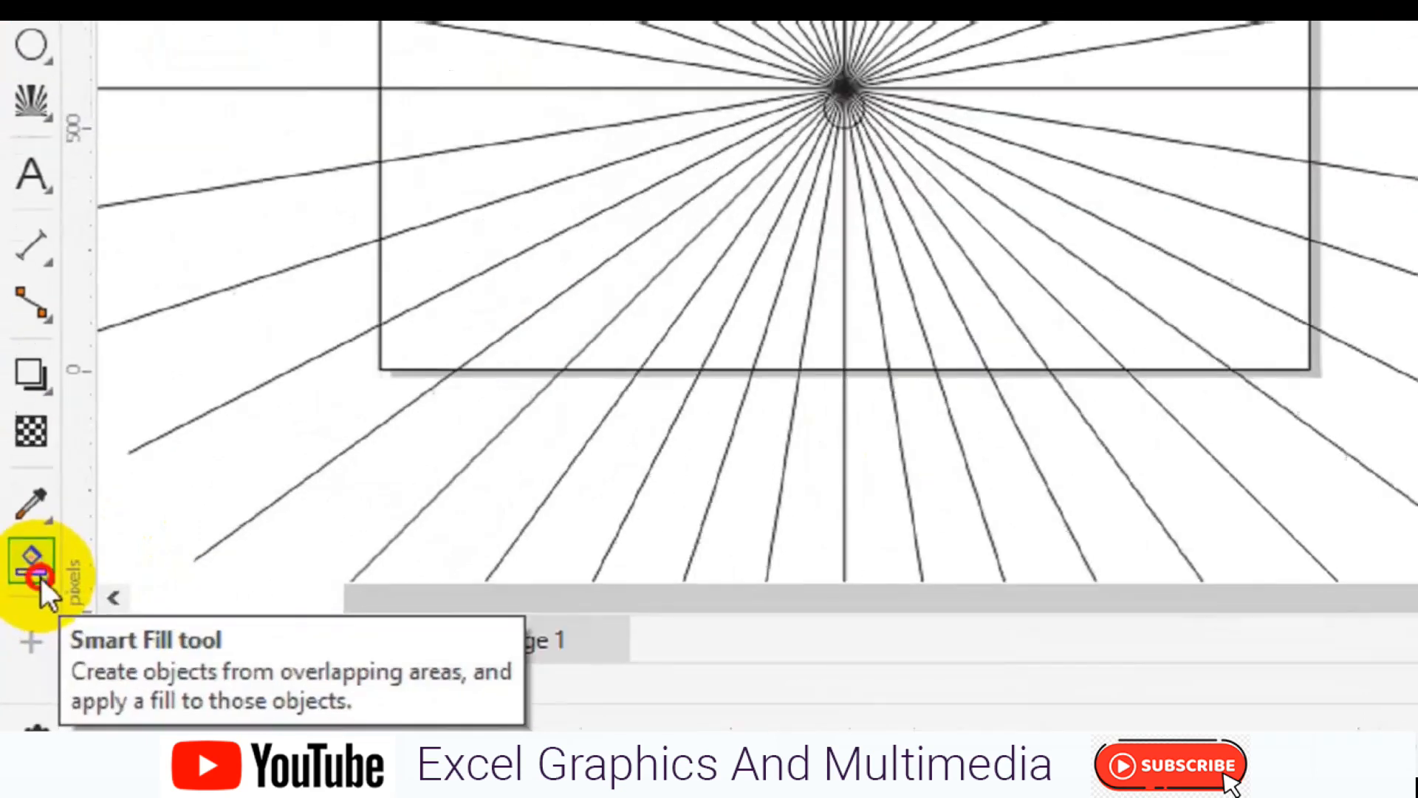
Step: Use the Smart Fill tool to fill alternate wedges blue-grey along the page's upper edge, from the upper-left corner to the upper-right corner
left_click(22, 672)
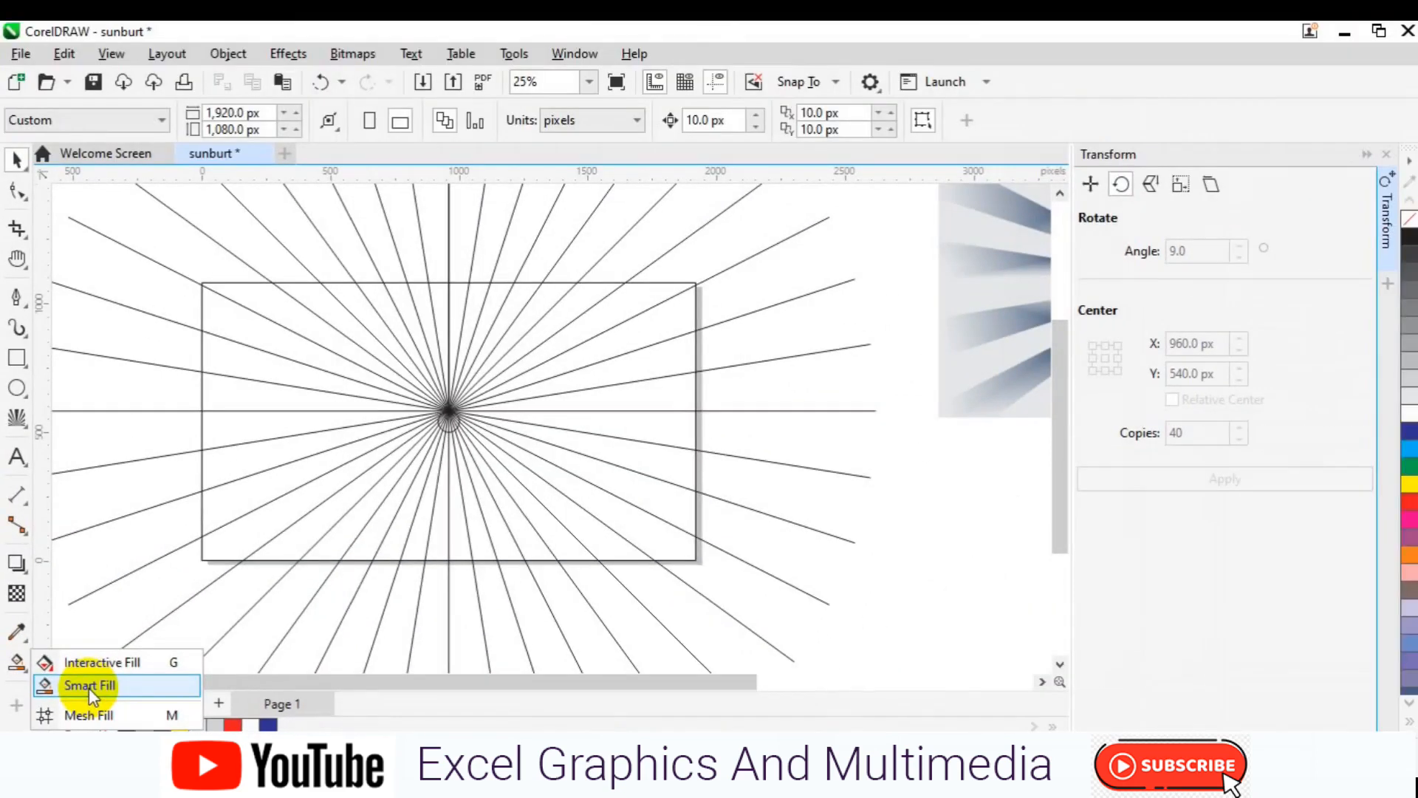
left_click(89, 687)
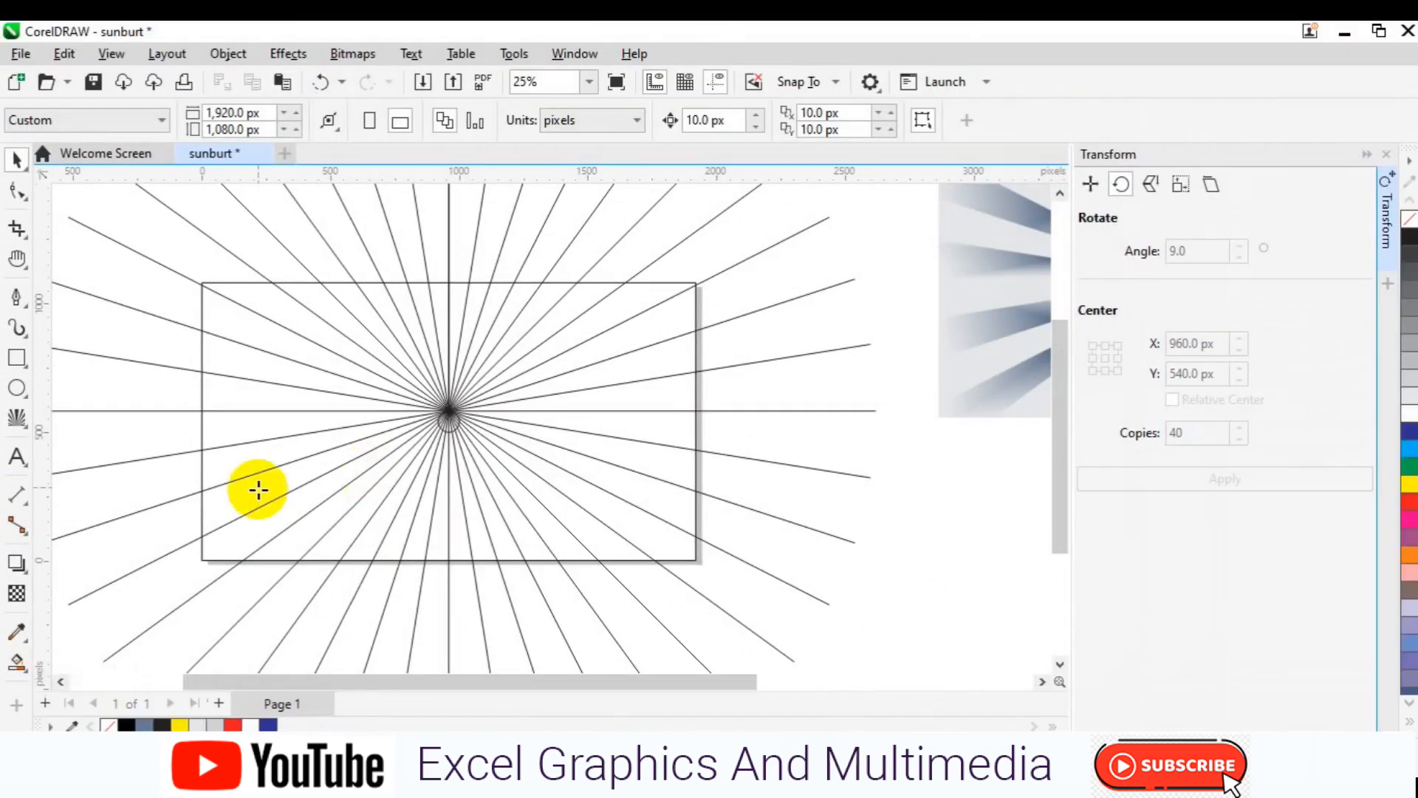
left_click(256, 342)
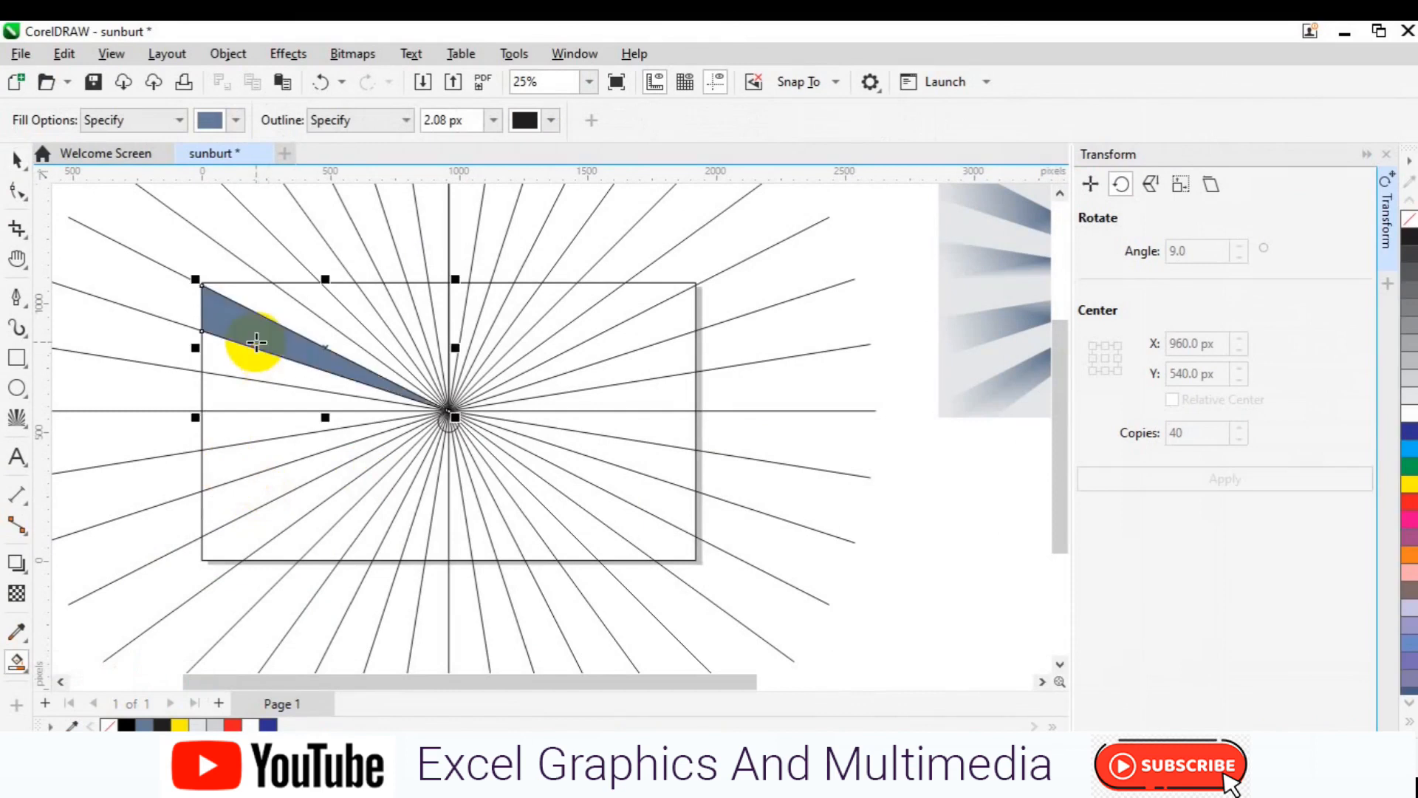
left_click(334, 318)
left_click(389, 310)
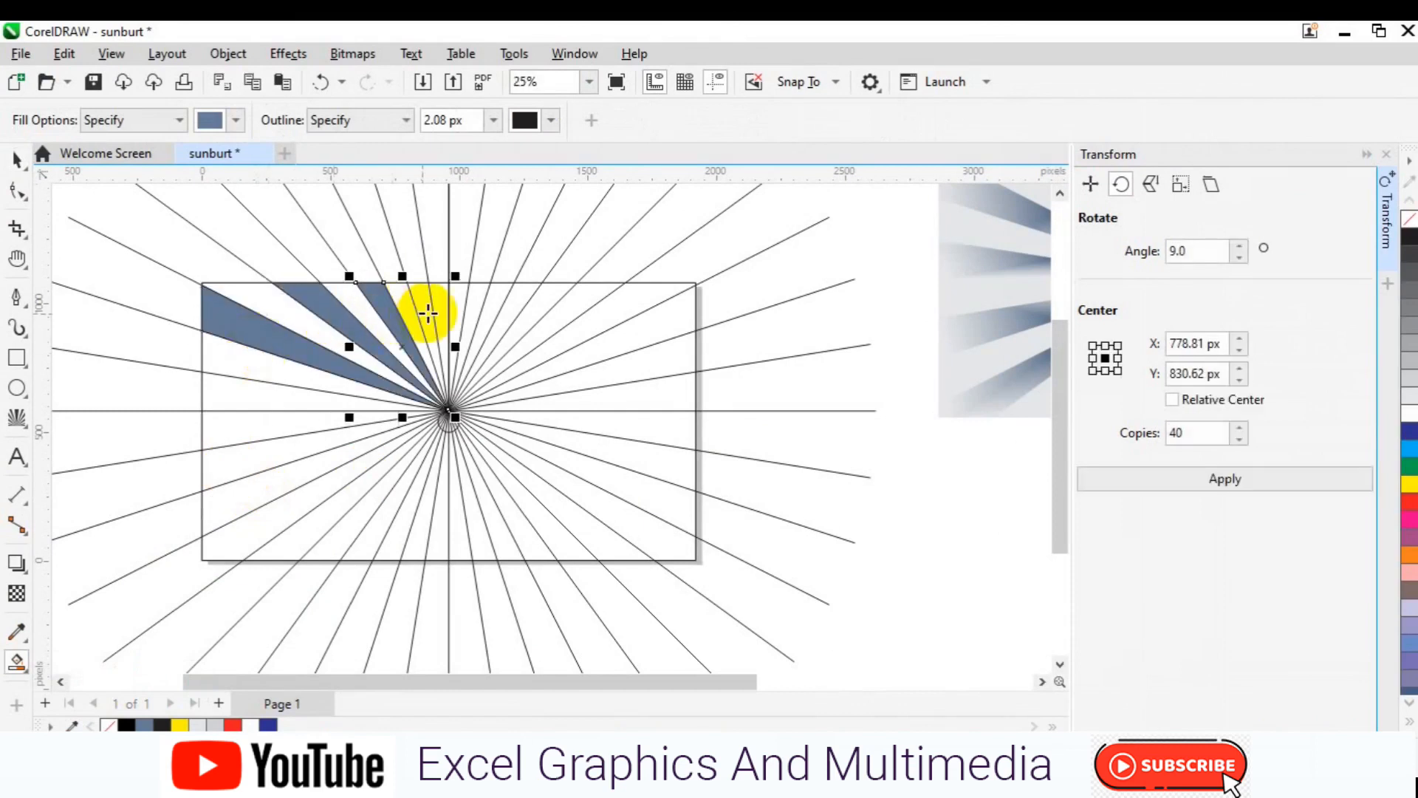
left_click(428, 313)
left_click(455, 308)
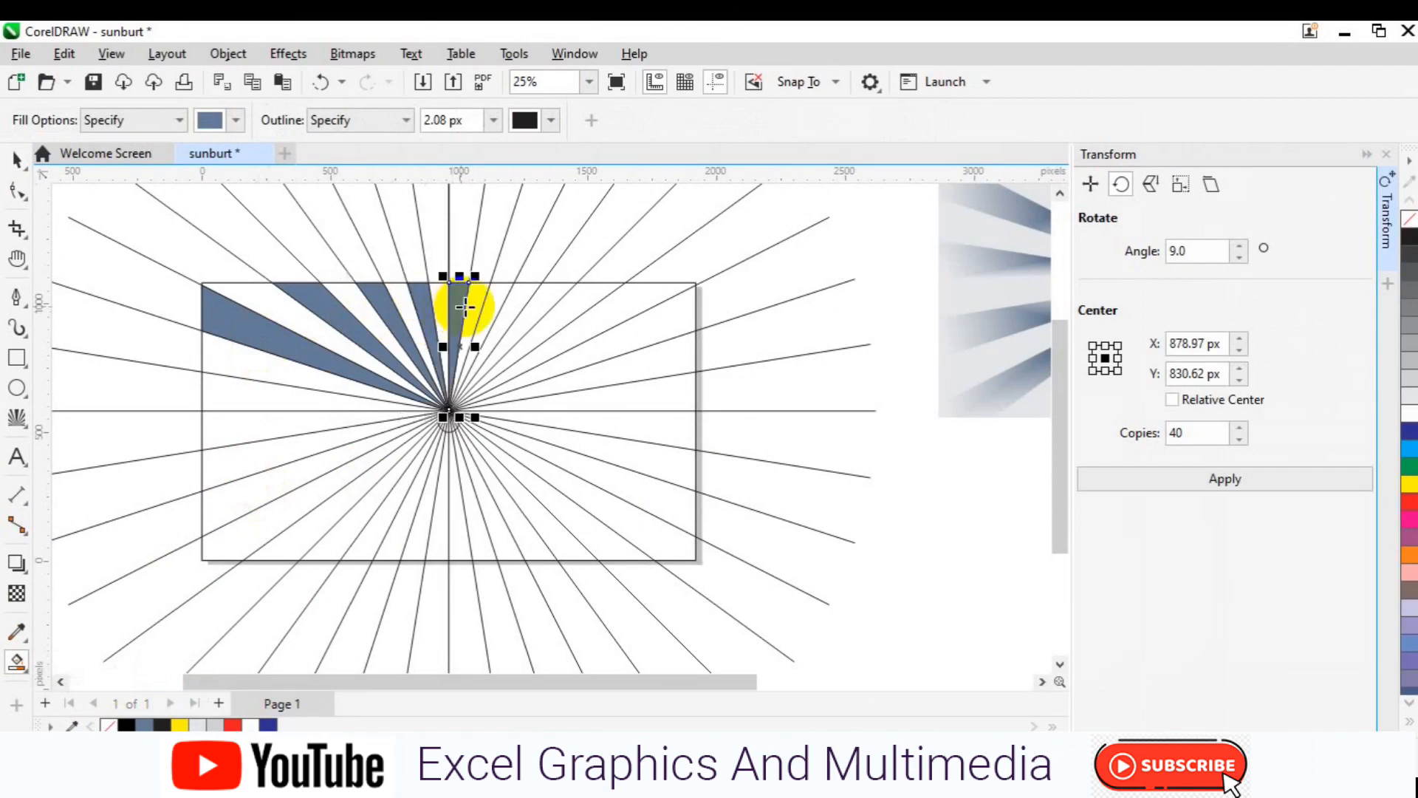
left_click(492, 304)
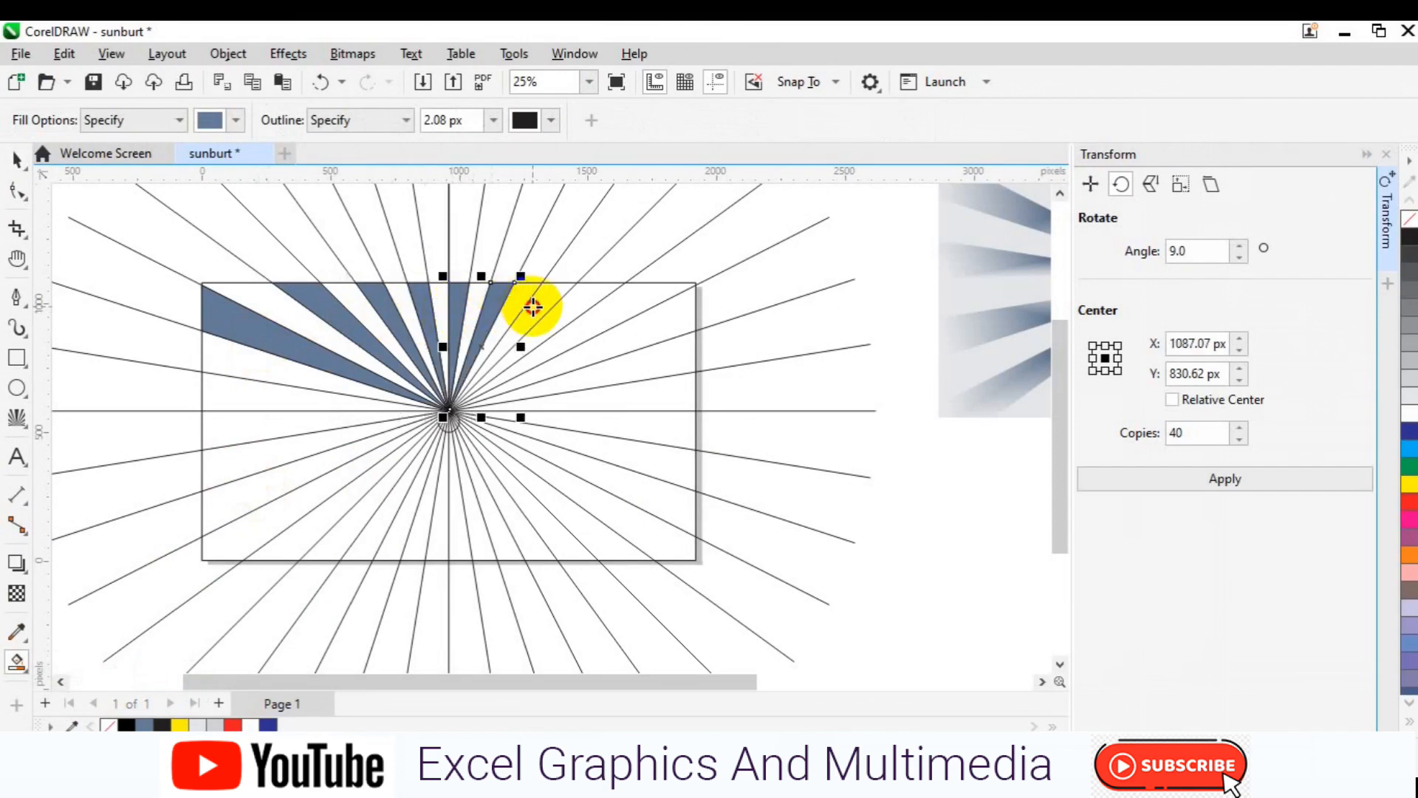
left_click(532, 306)
left_click(595, 317)
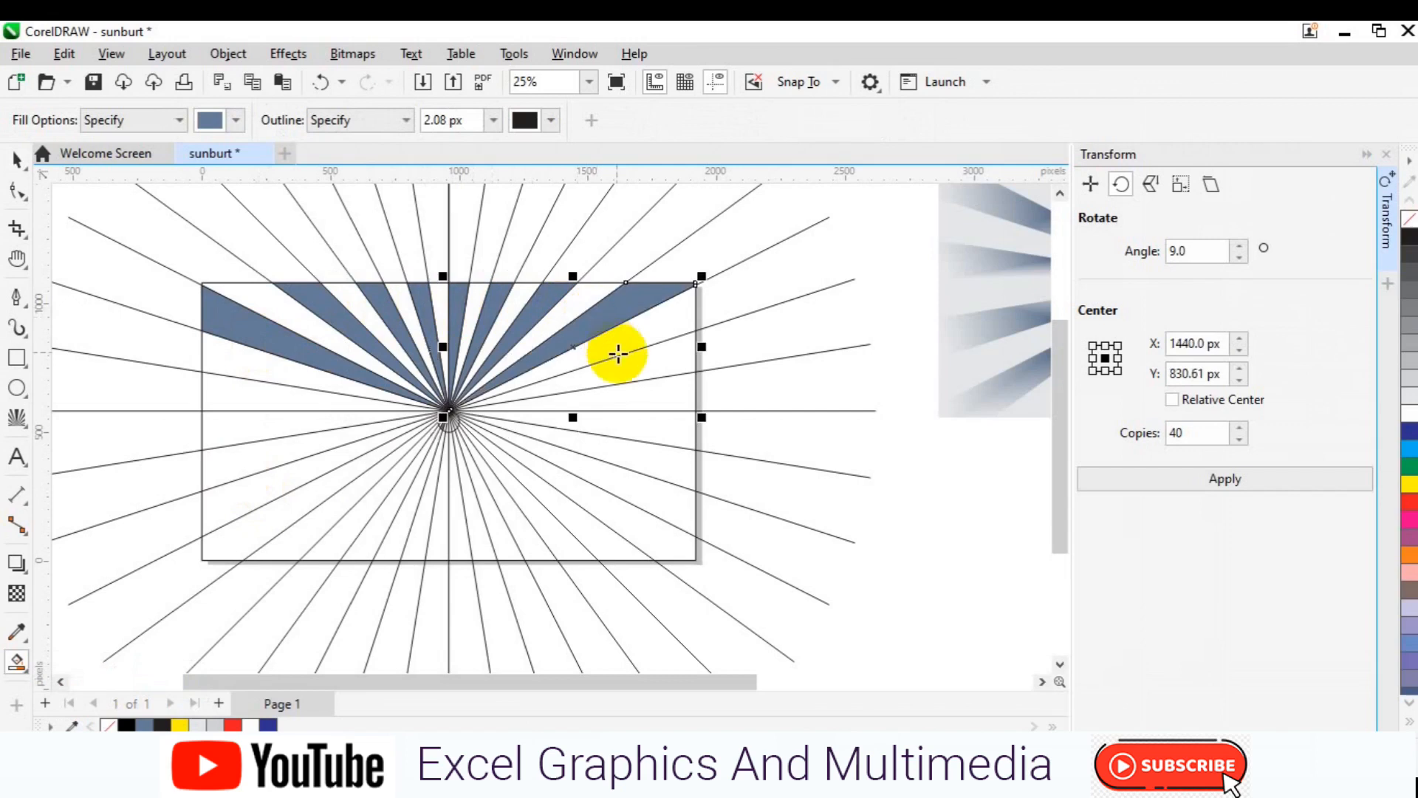
Step: Continue the alternating blue-grey smart fill on three wedges down the page's right edge
left_click(622, 367)
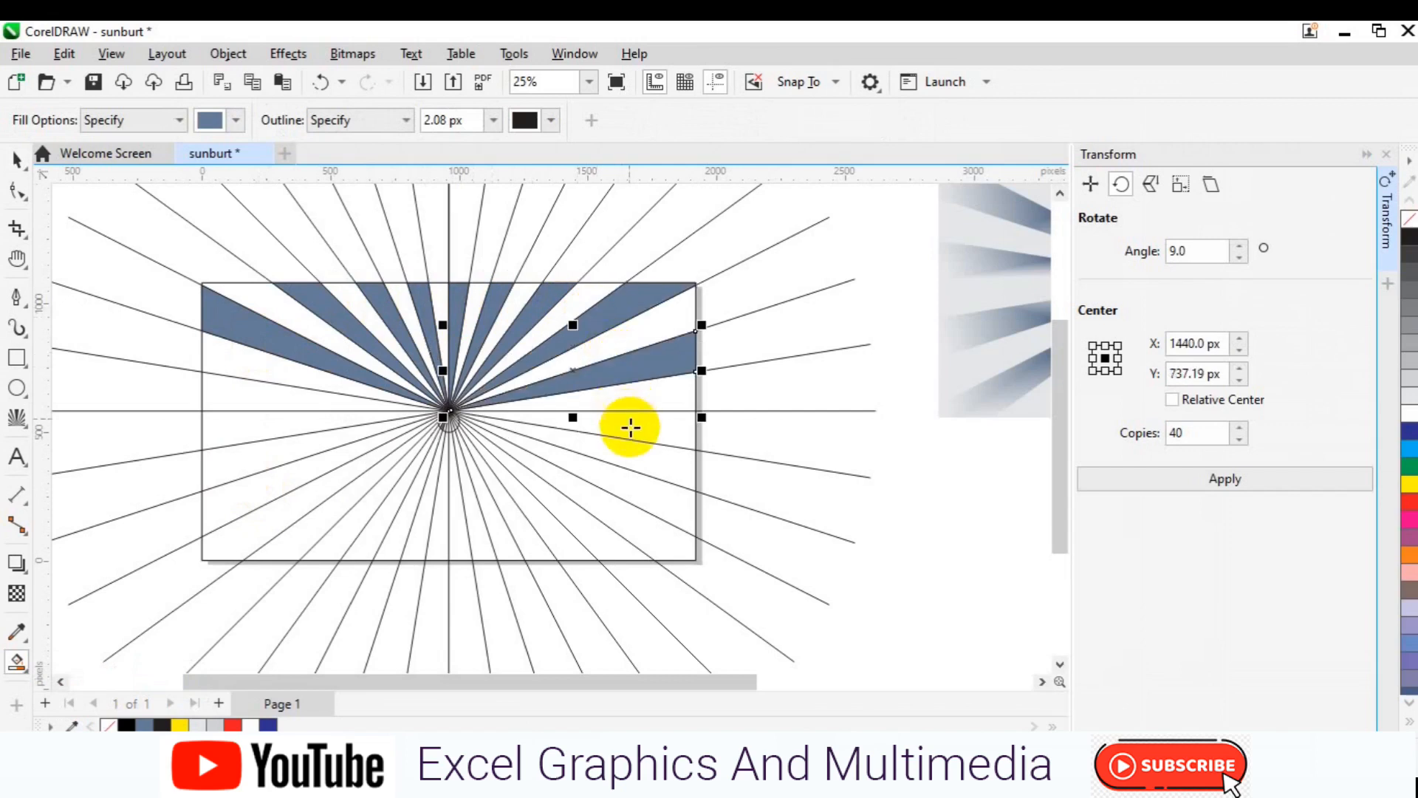
left_click(630, 432)
left_click(627, 458)
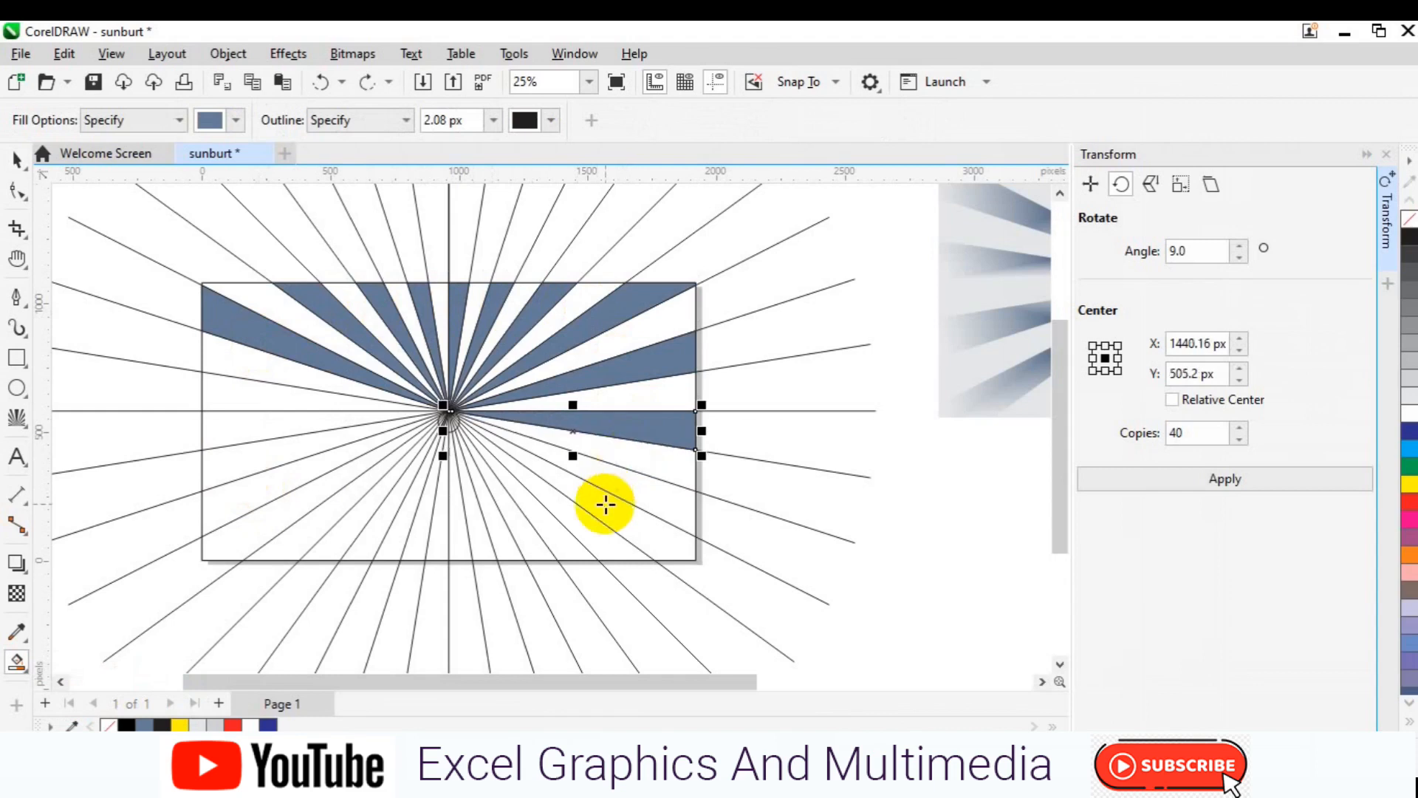
left_click(634, 500)
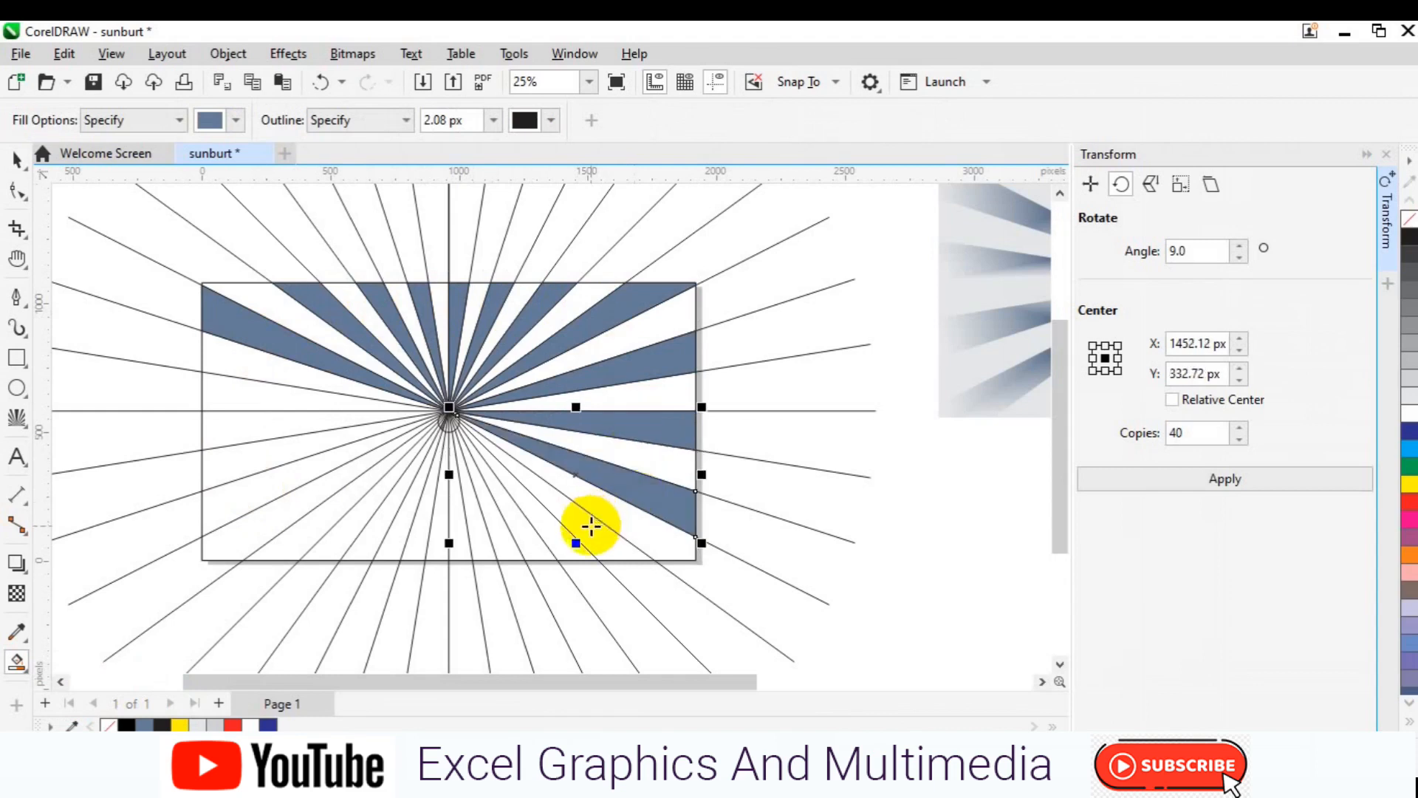
Step: Smart-fill alternate wedges blue-grey along the page's lower edge, working from the right side round to the lower-left corner
key("ctrl+r")
key("ctrl+r")
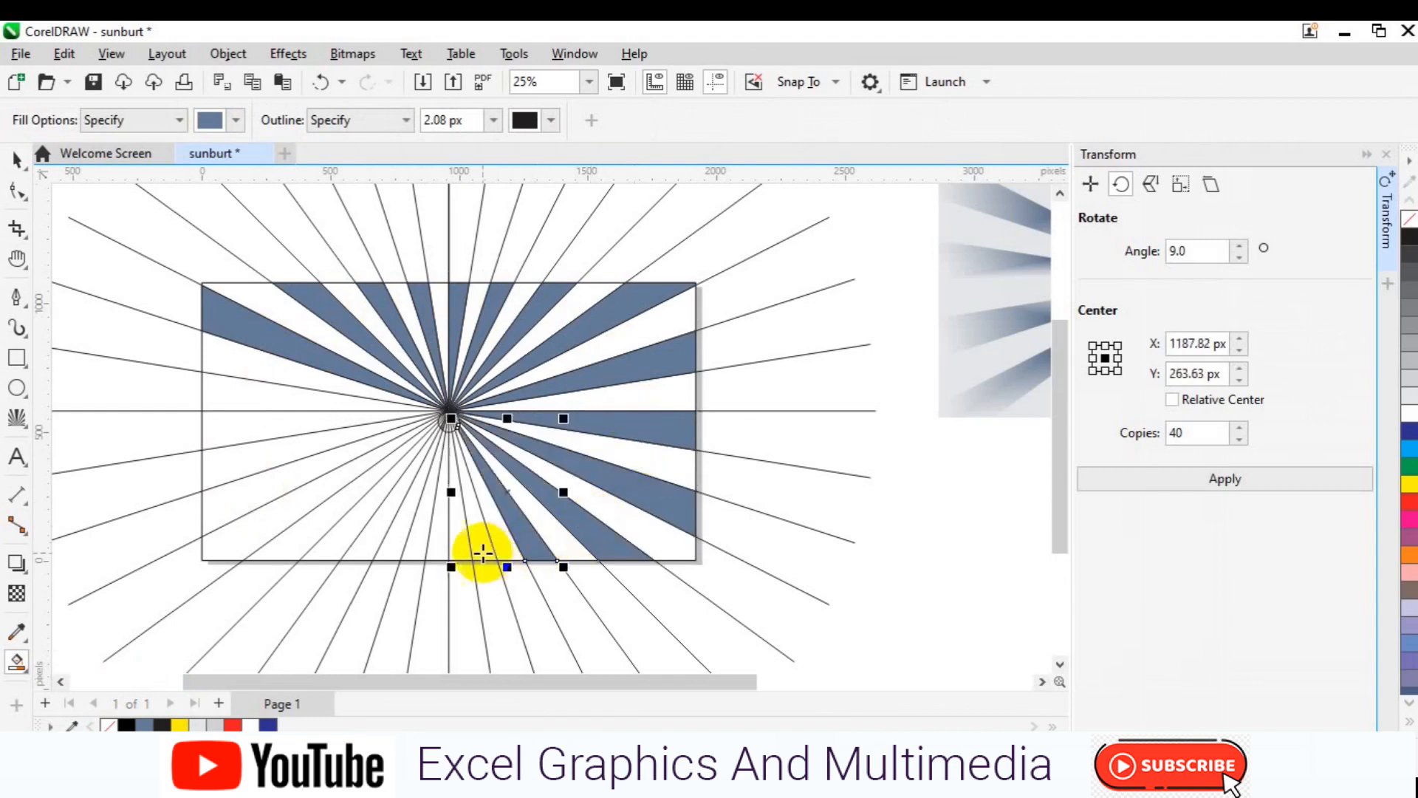
key("ctrl+r")
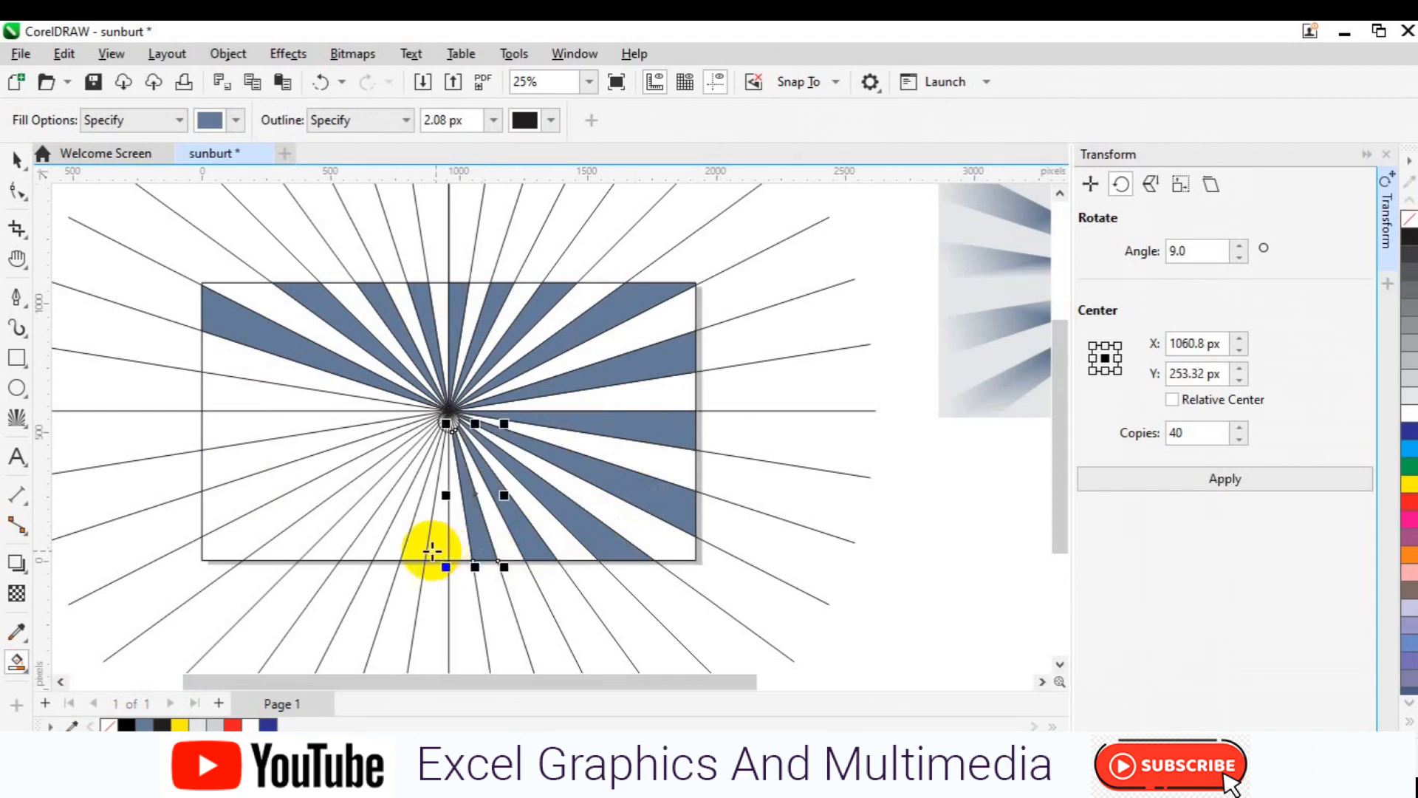
key("ctrl+r")
key("ctrl+r")
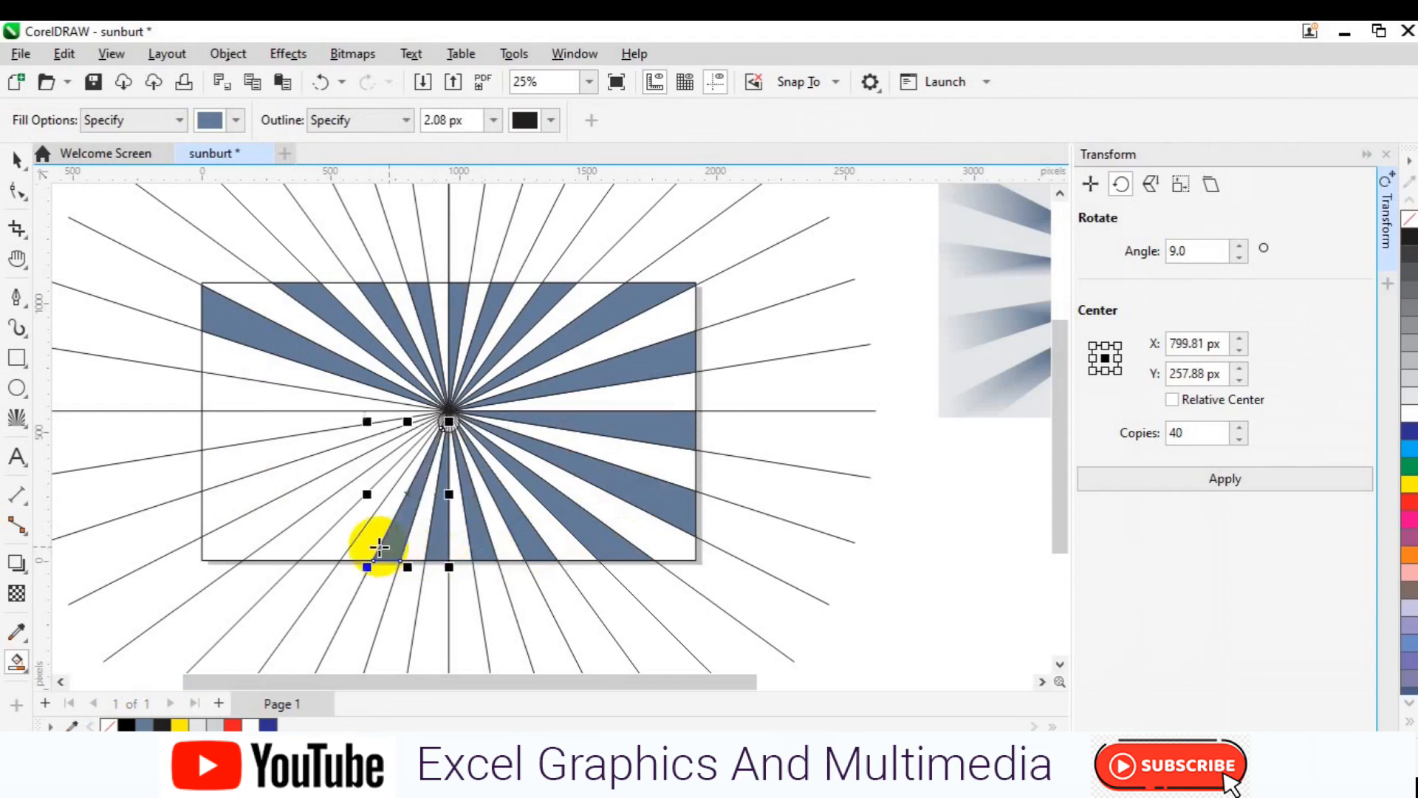
key("ctrl+r")
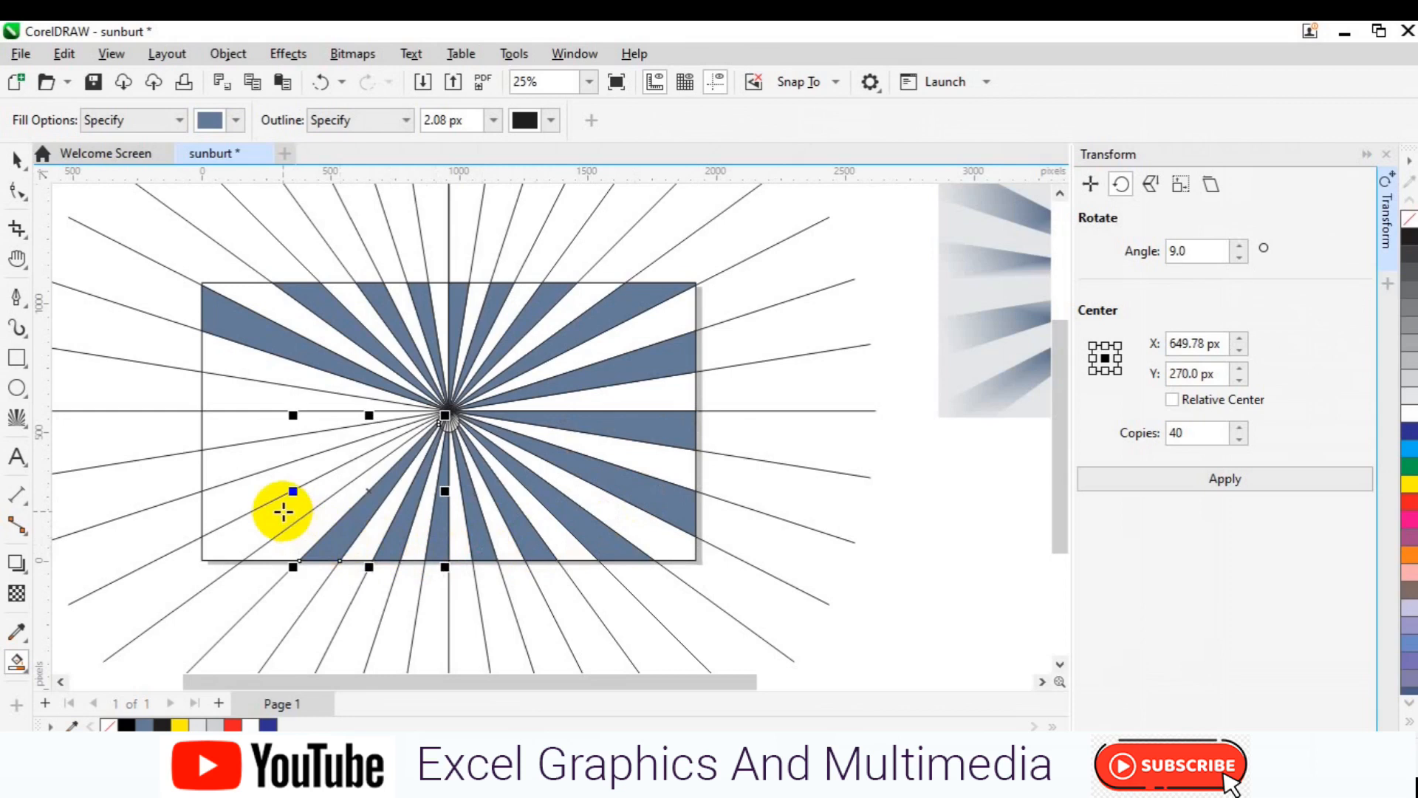
key("ctrl+r")
key("ctrl+r")
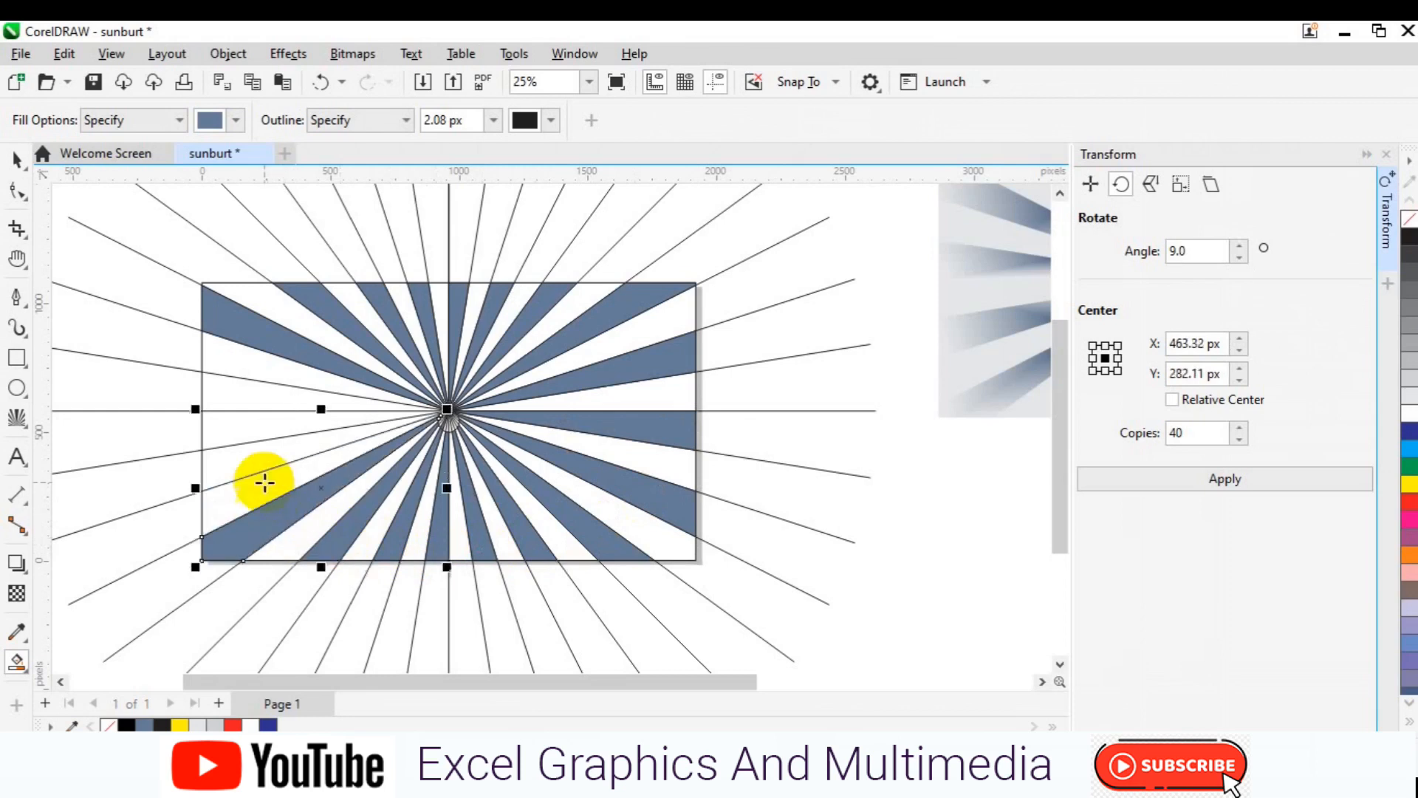